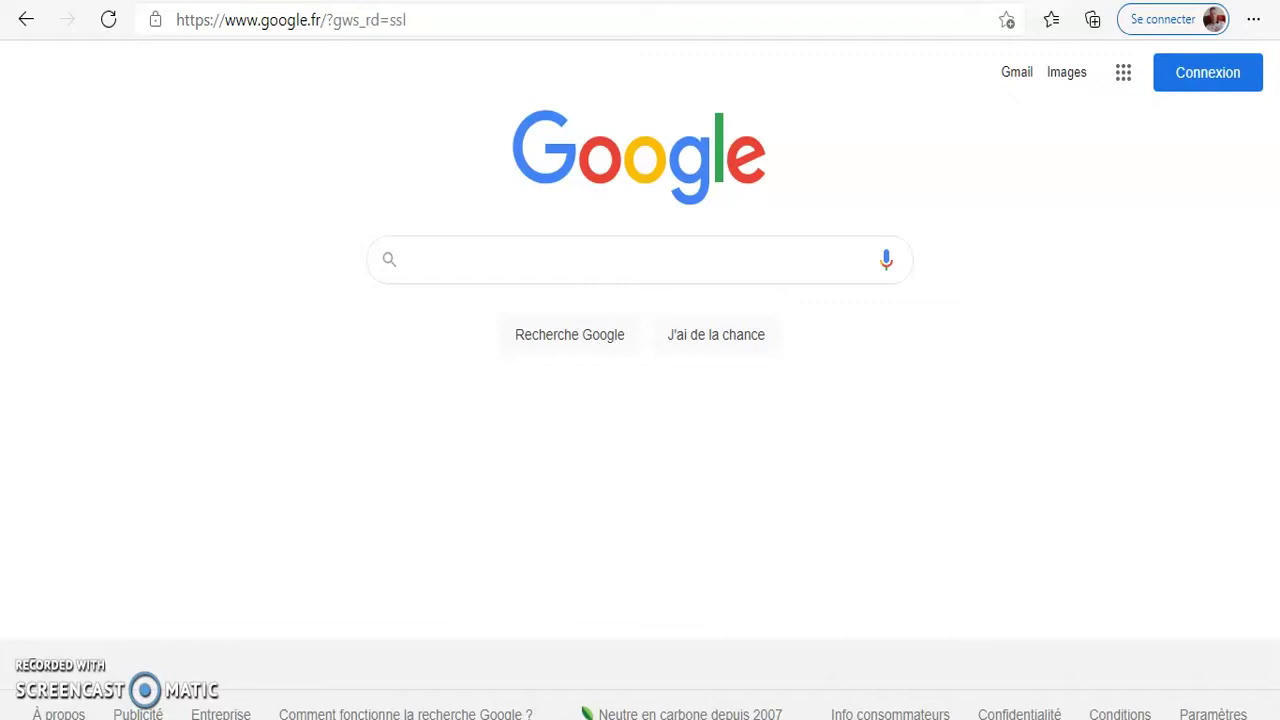
Search Google for "bee cut" and open the French BeeCut video editor website to look through its home page
left_click(445, 259)
type("bee")
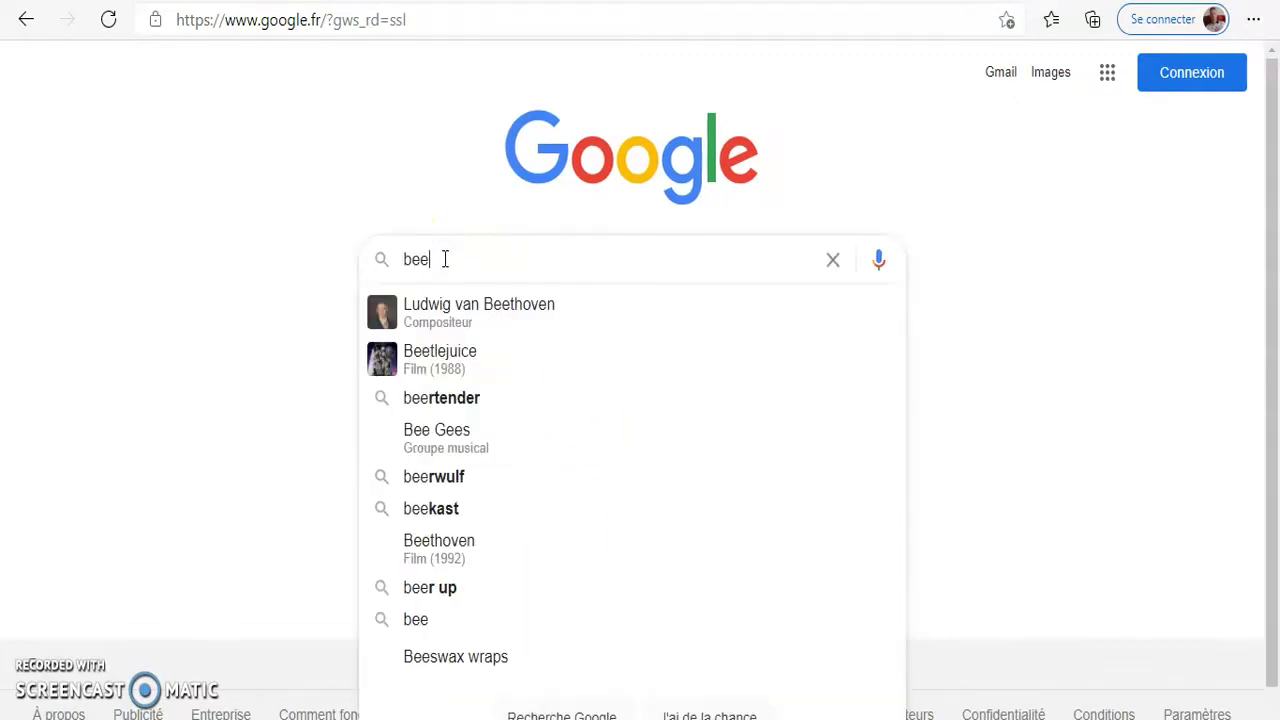
type(" cut")
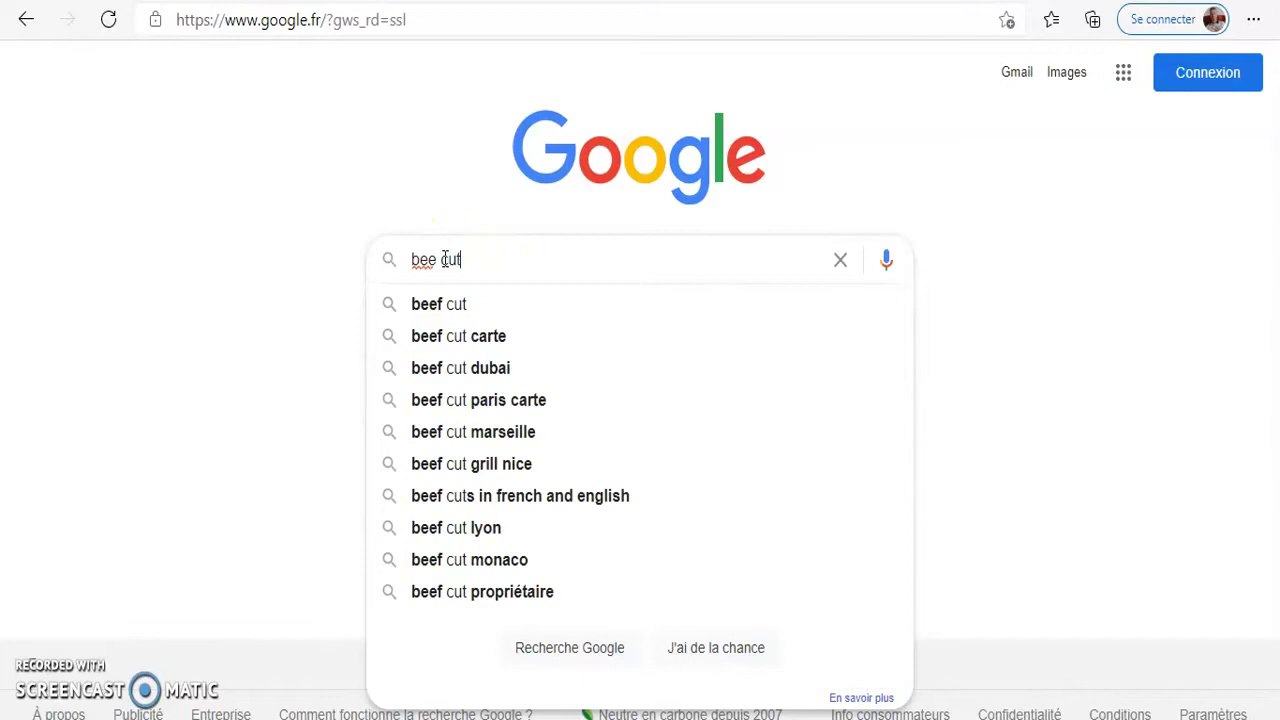
key("Return")
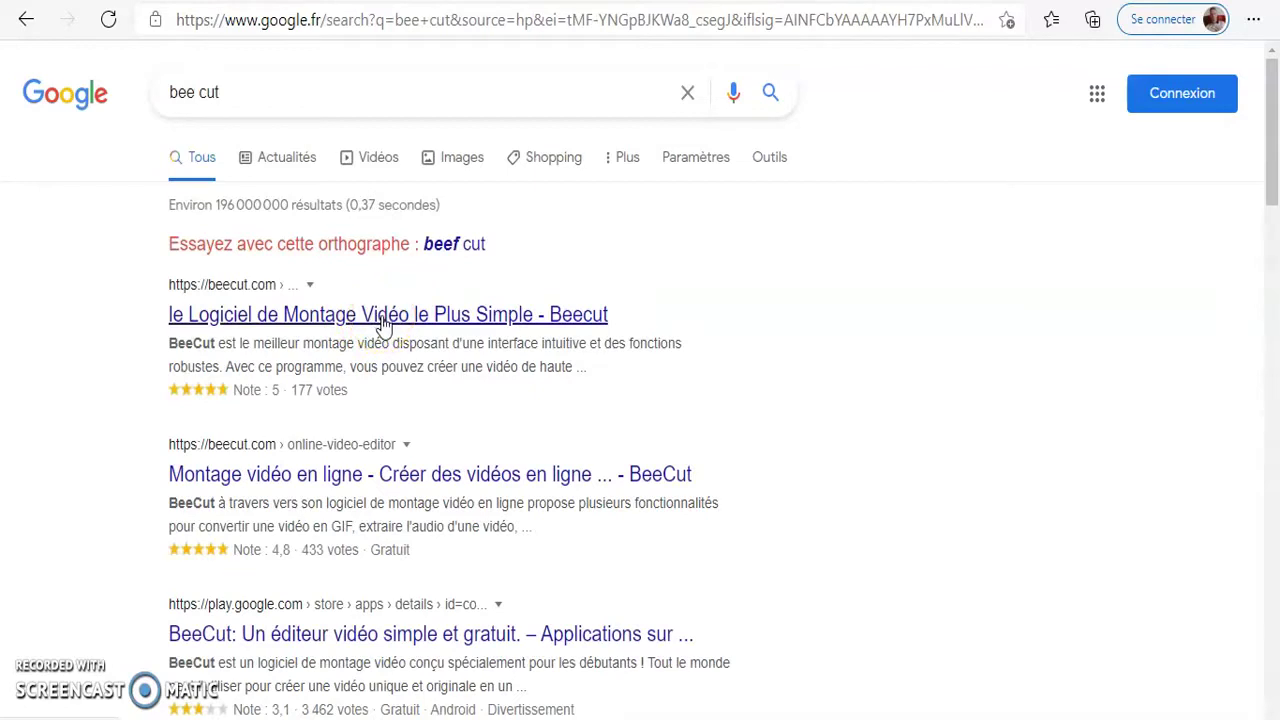
left_click(383, 316)
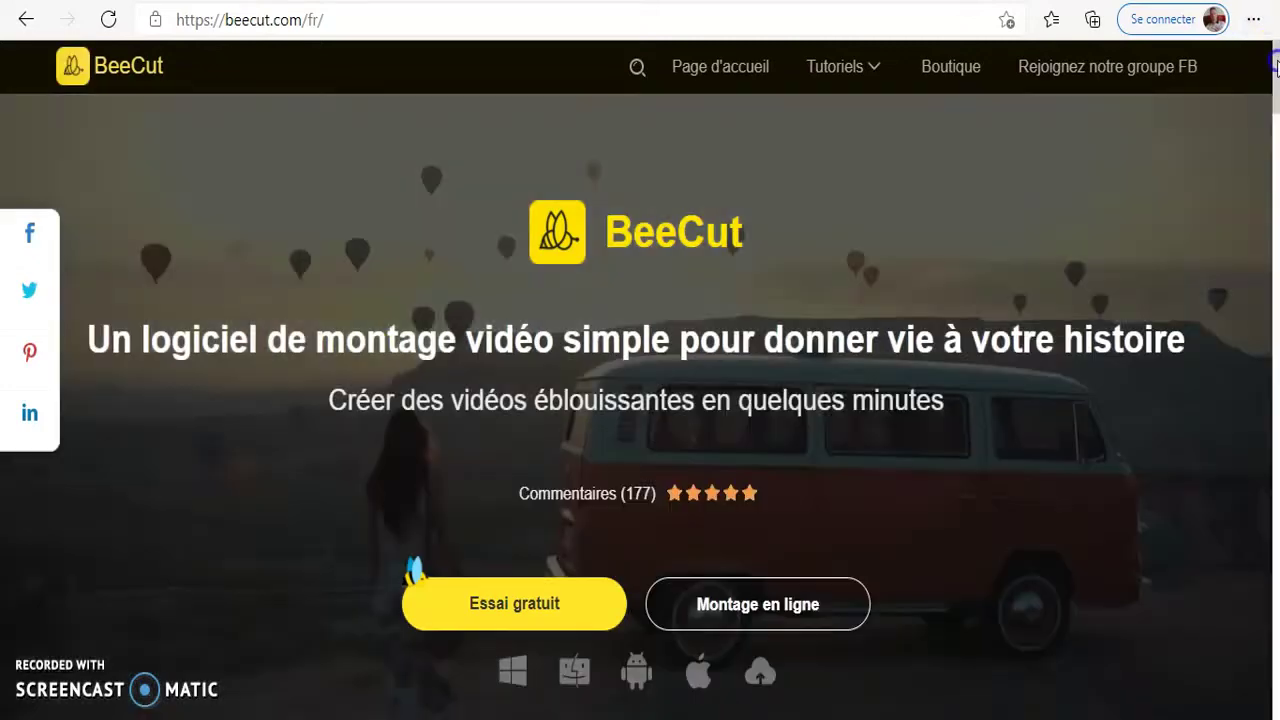
scroll(1276, 66, "down", 10)
left_click(1030, 68)
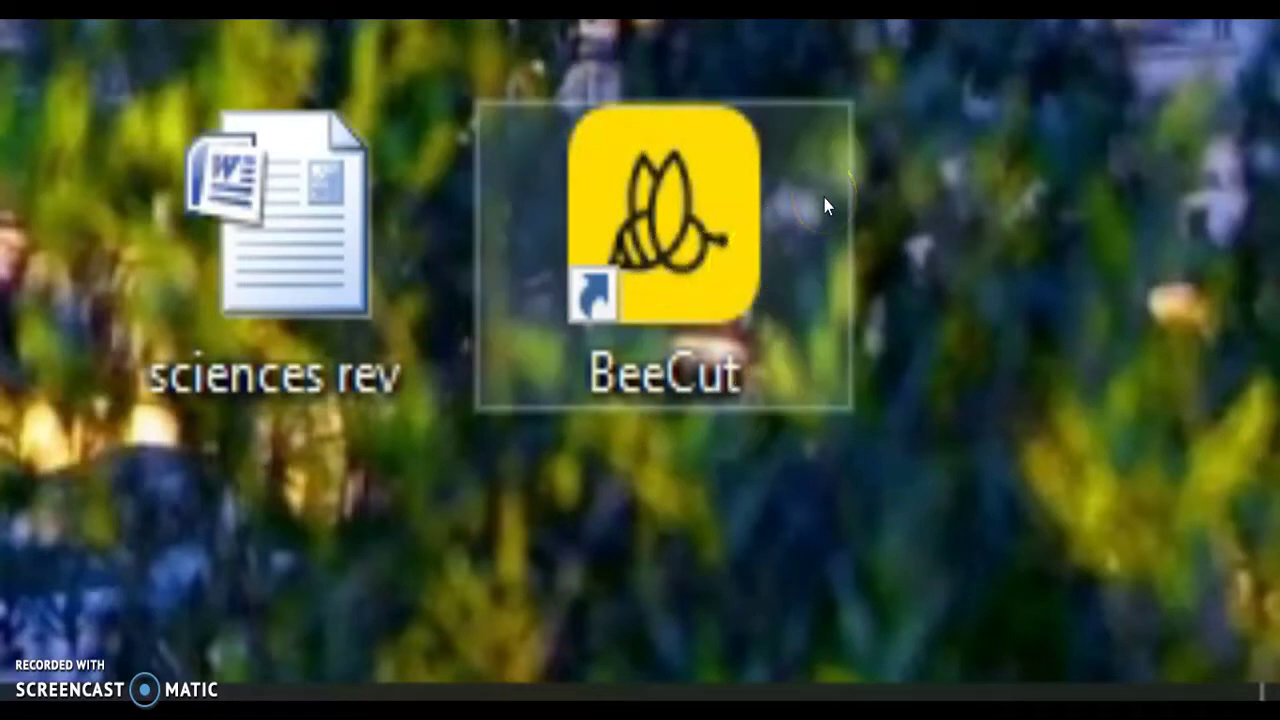
Launch BeeCut from the desktop and create a new project with the 16:9 (Grand écran) aspect ratio
double_click(571, 121)
left_click(396, 42)
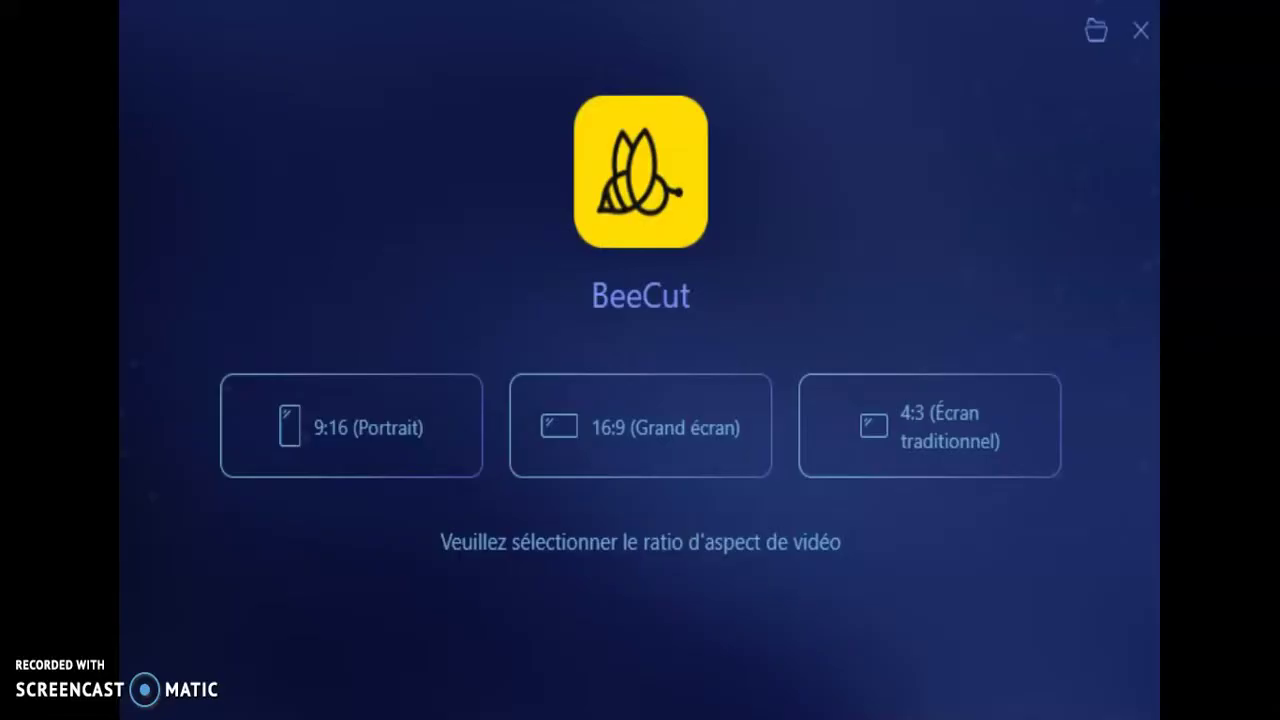
left_click(543, 634)
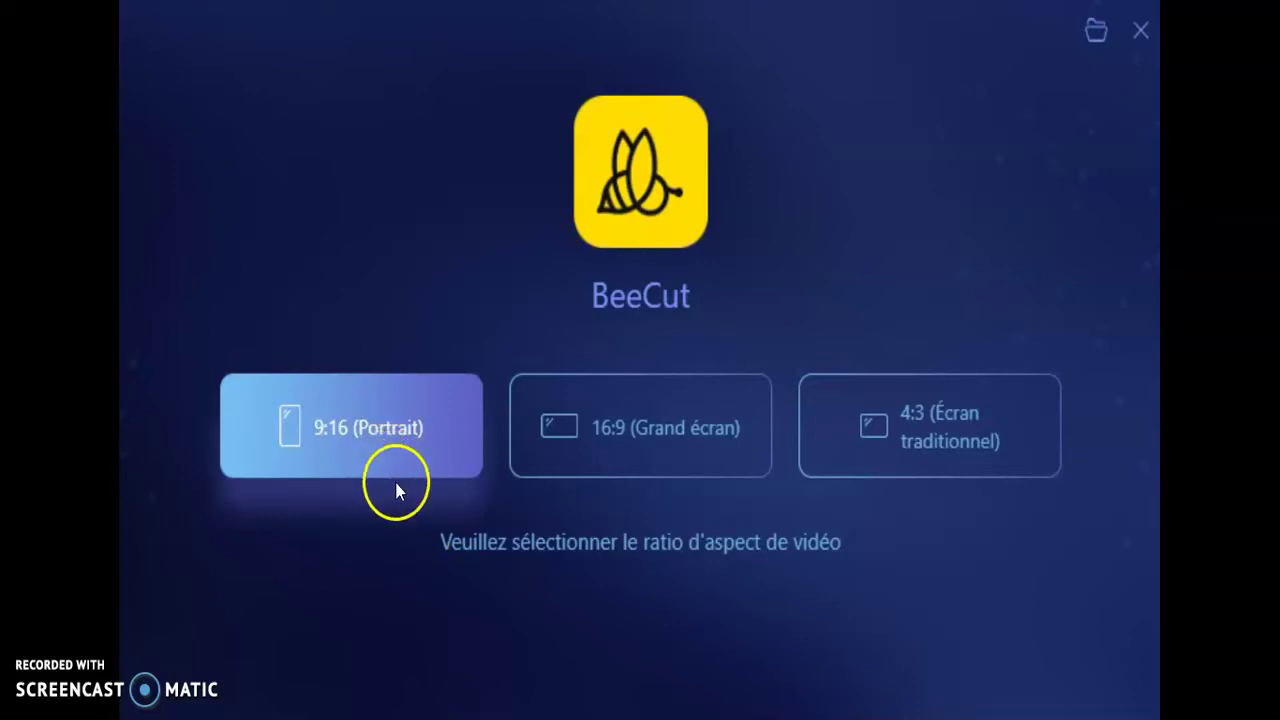
left_click(669, 458)
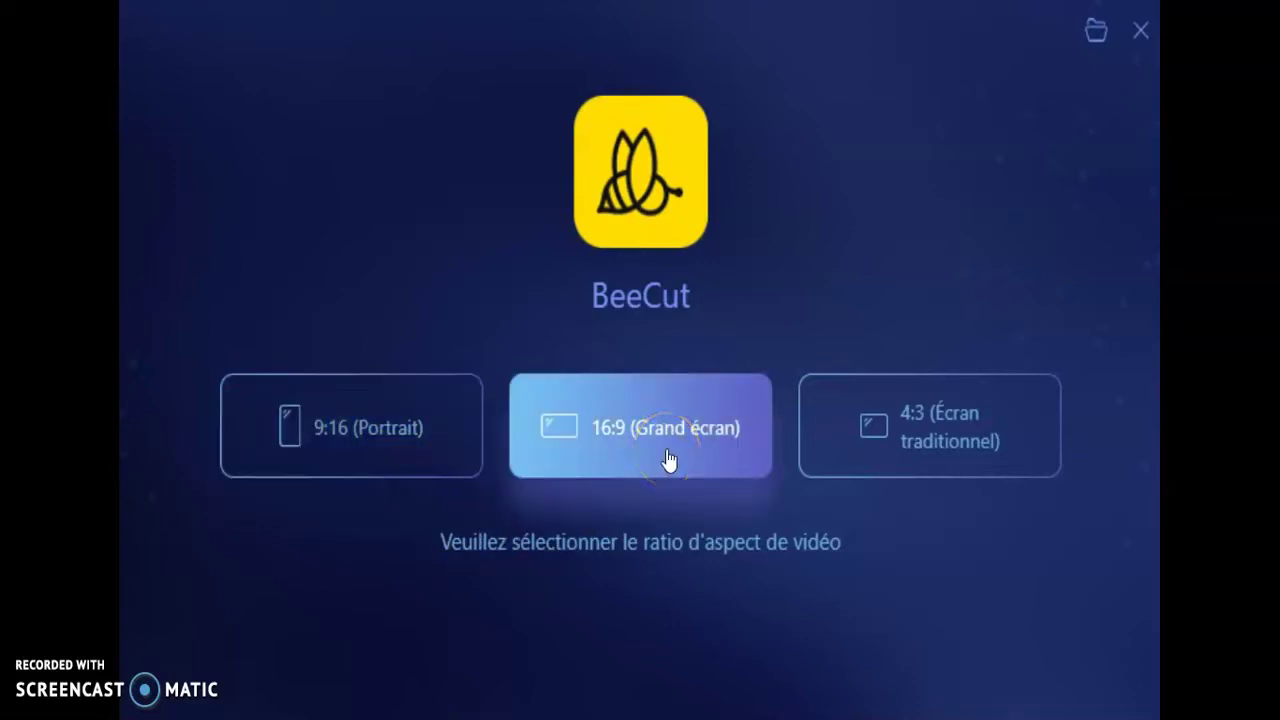
left_click(850, 452)
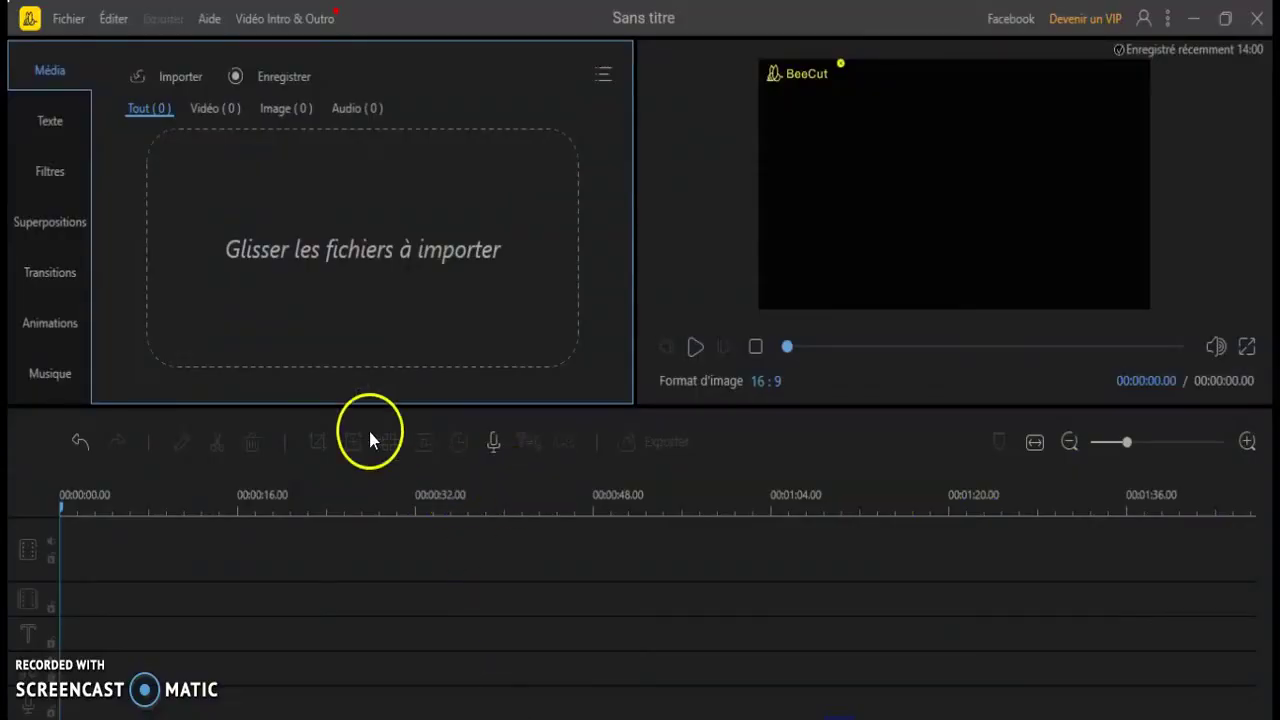
Import the videos "bande annonce" and "intro" from the demo folder into the project's media library
left_click(310, 345)
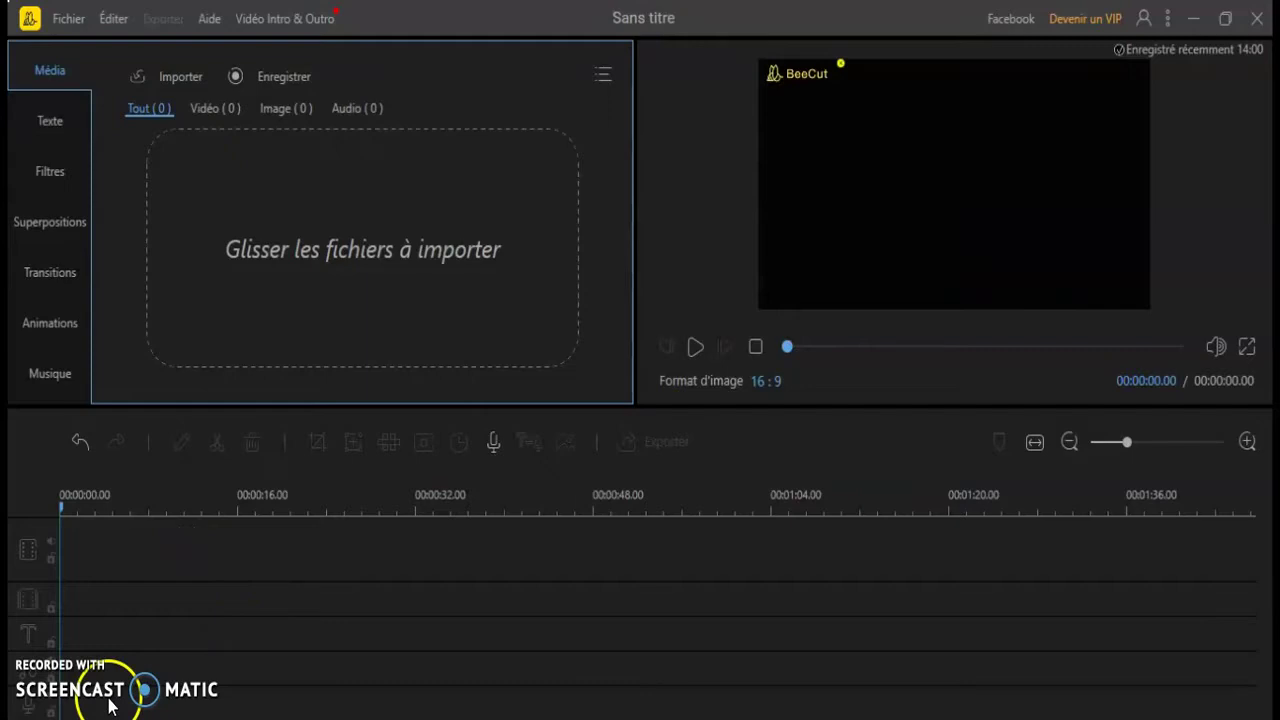
left_click(190, 108)
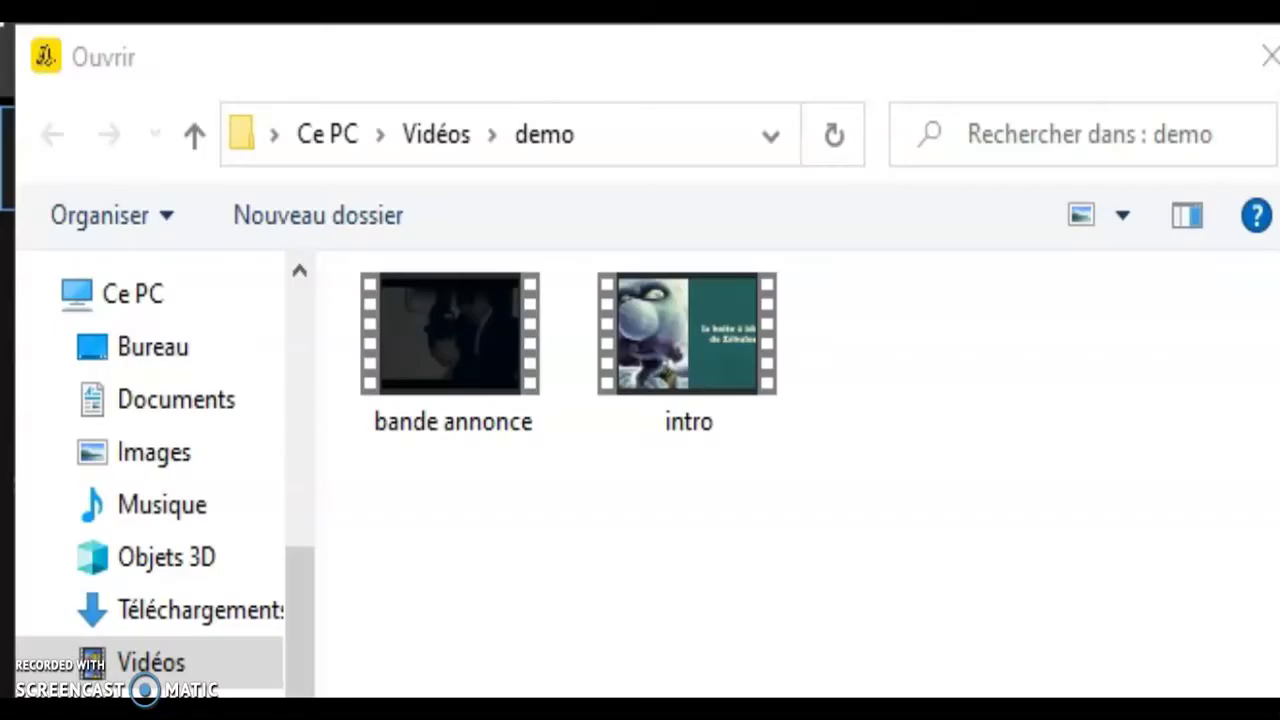
left_click(226, 678)
left_click(543, 124)
left_click(498, 392)
left_click(611, 392)
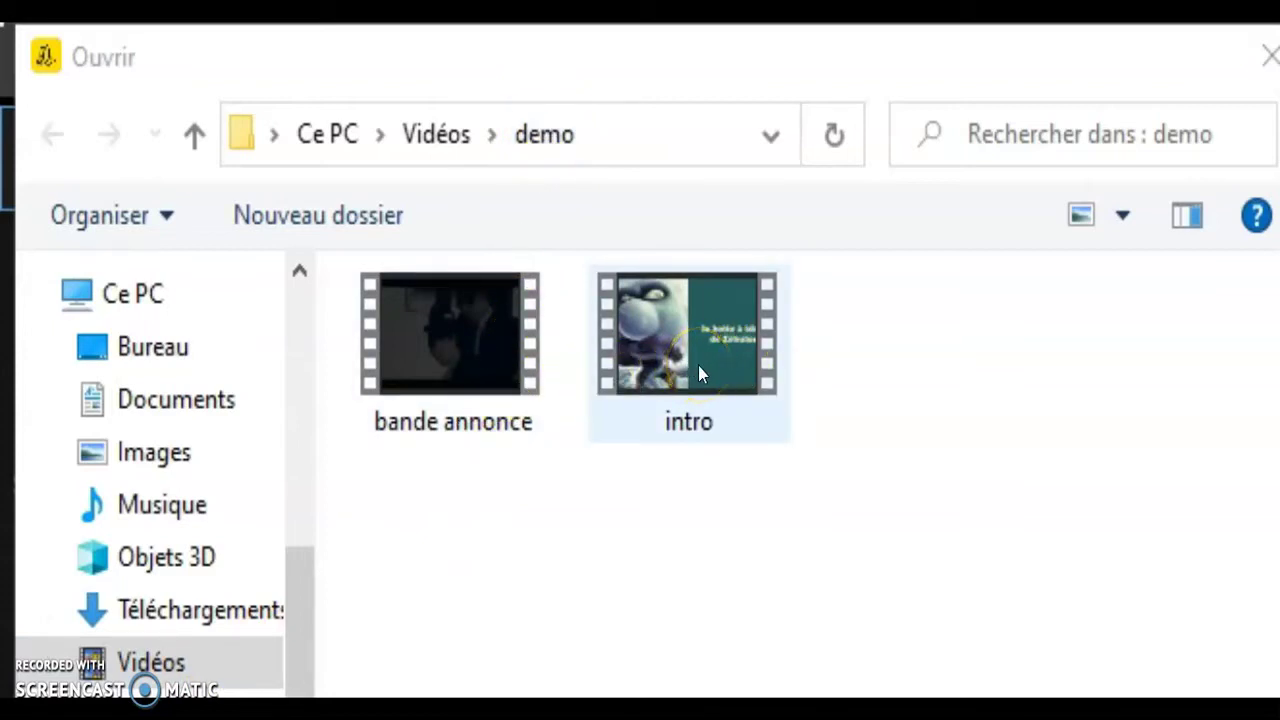
left_click(507, 389)
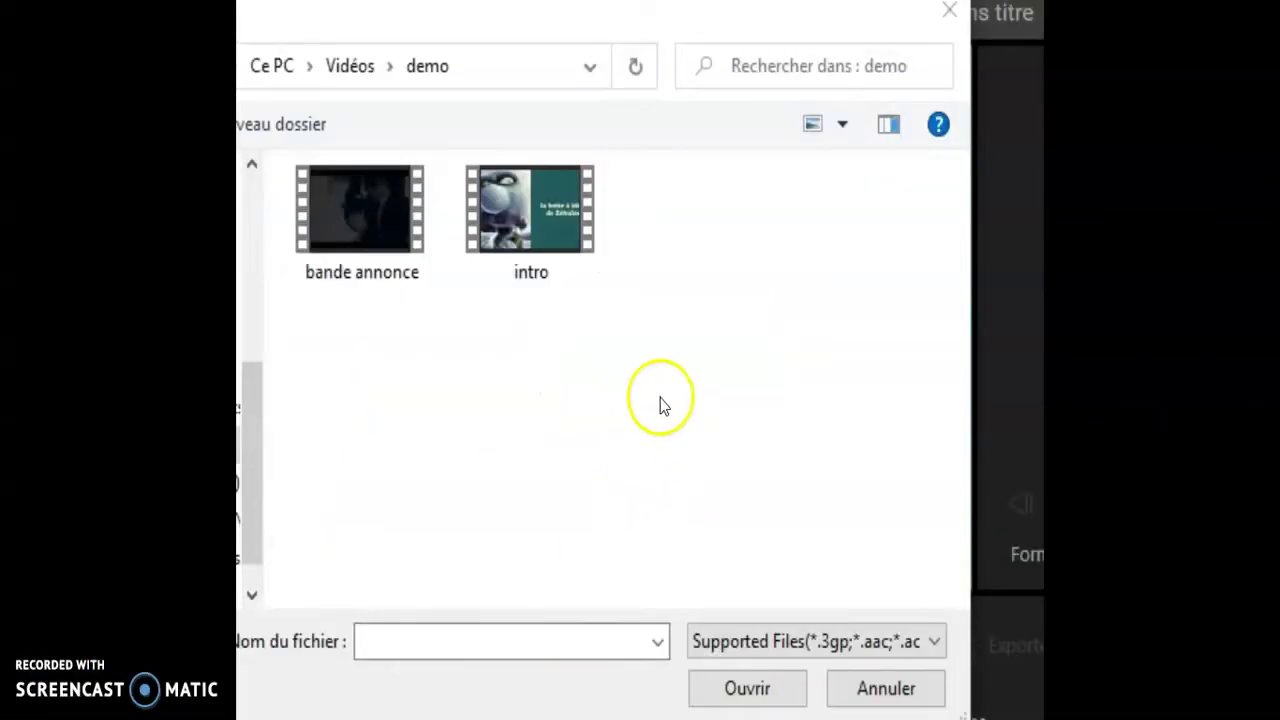
left_click(521, 197)
left_click(370, 236, "ctrl")
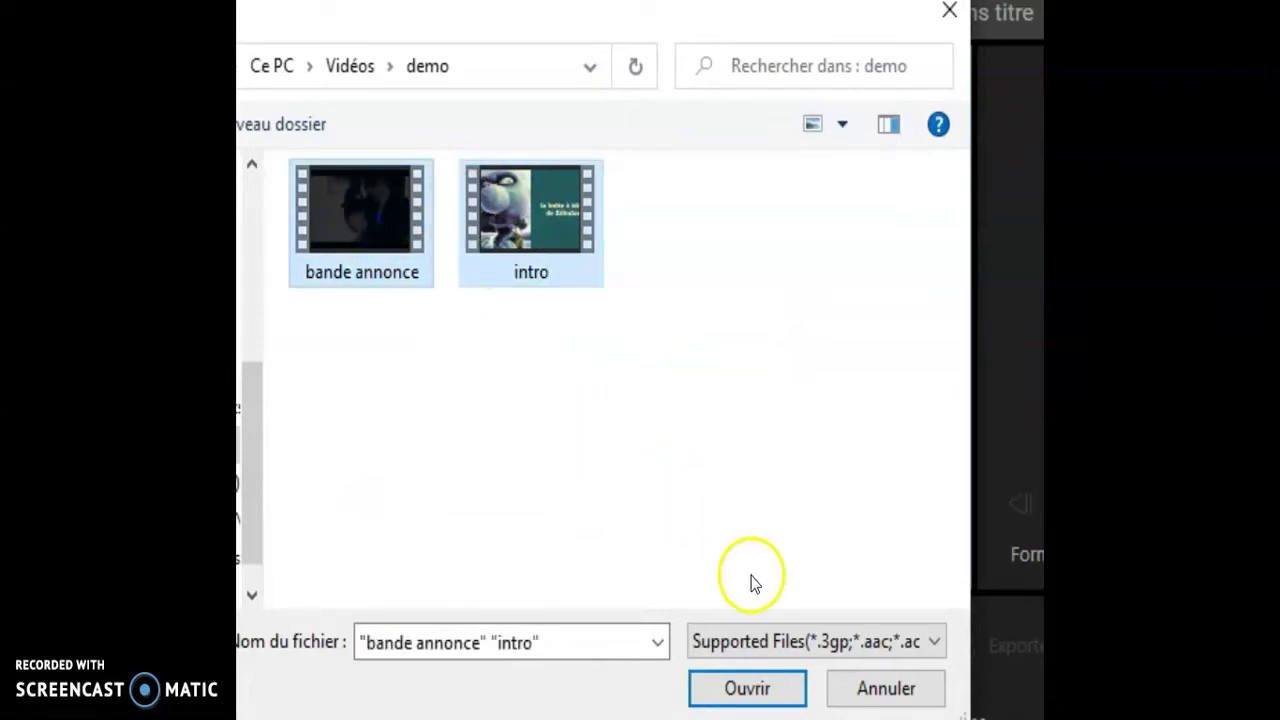
left_click(752, 685)
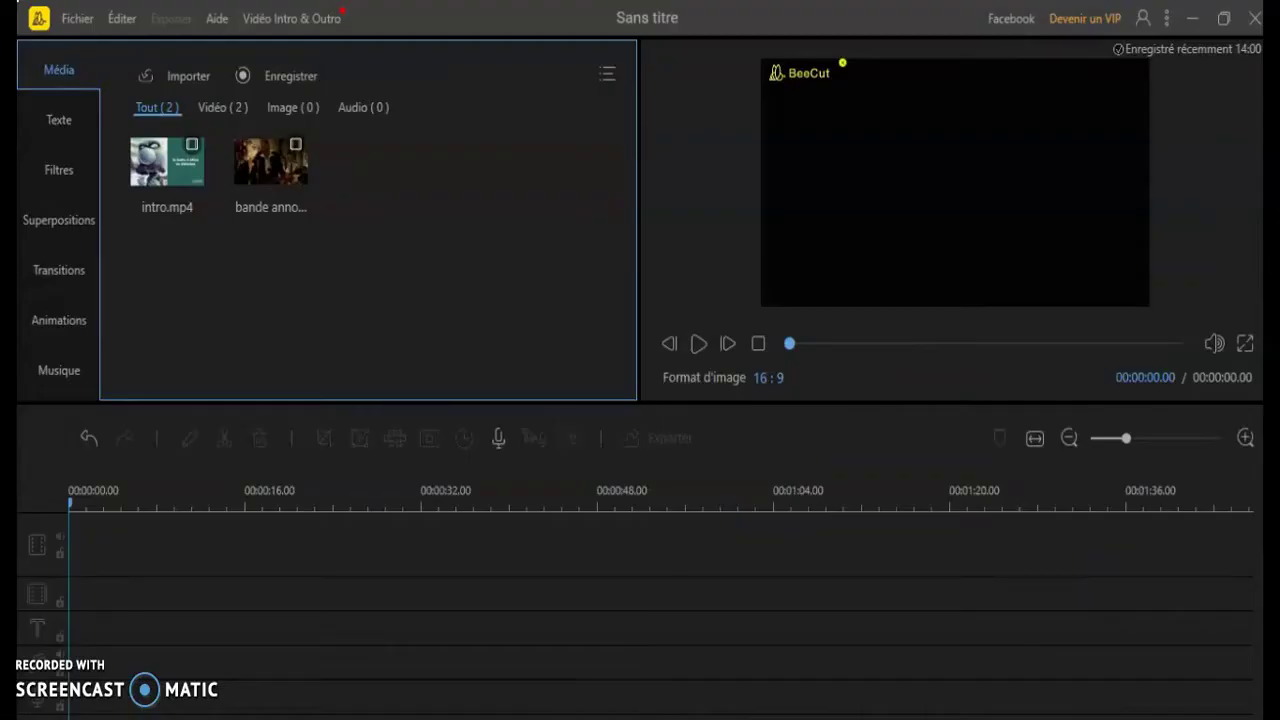
Preview the intro.mp4 clip from the media library, then stop its playback
left_click(162, 312)
mouse_move(167, 222)
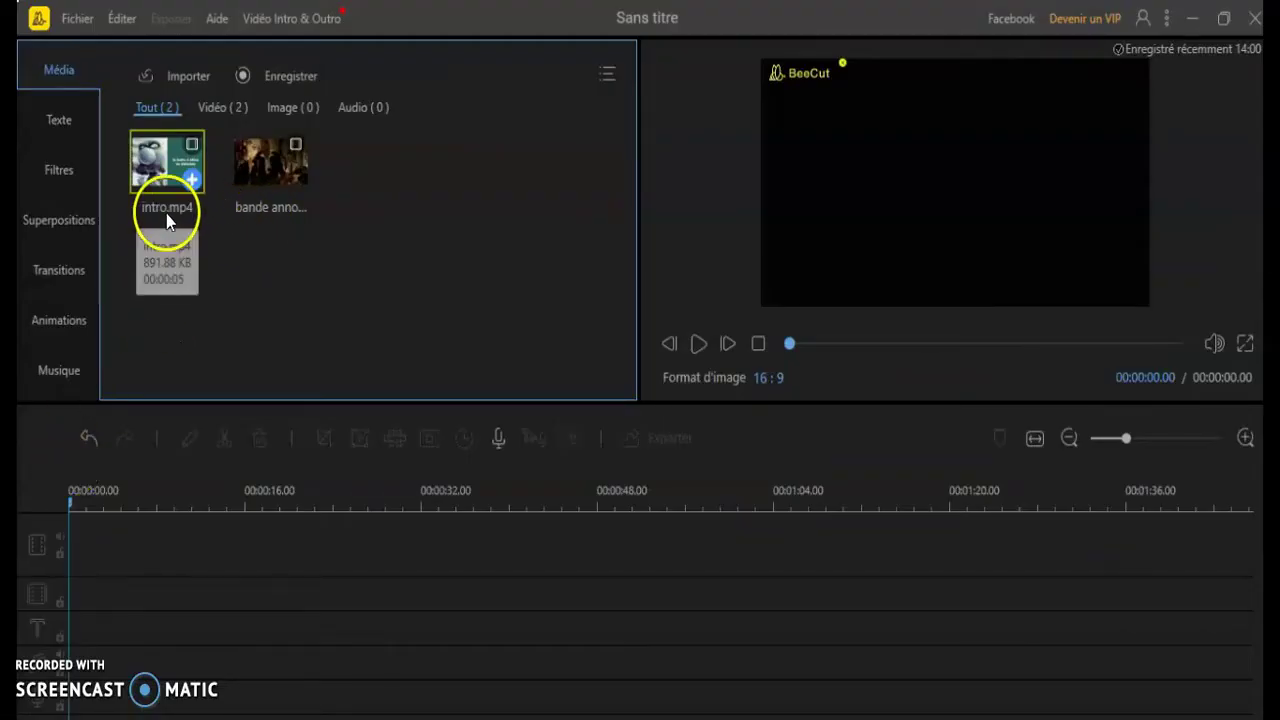
mouse_move(277, 222)
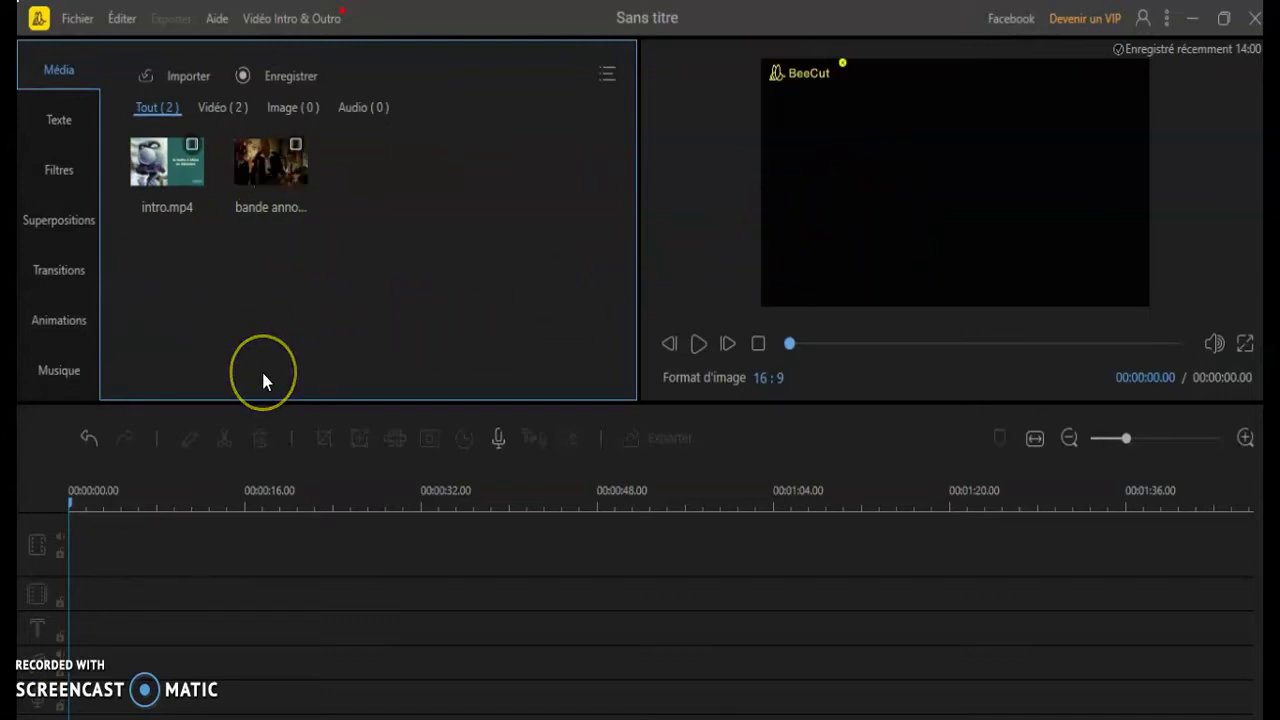
left_click(157, 175)
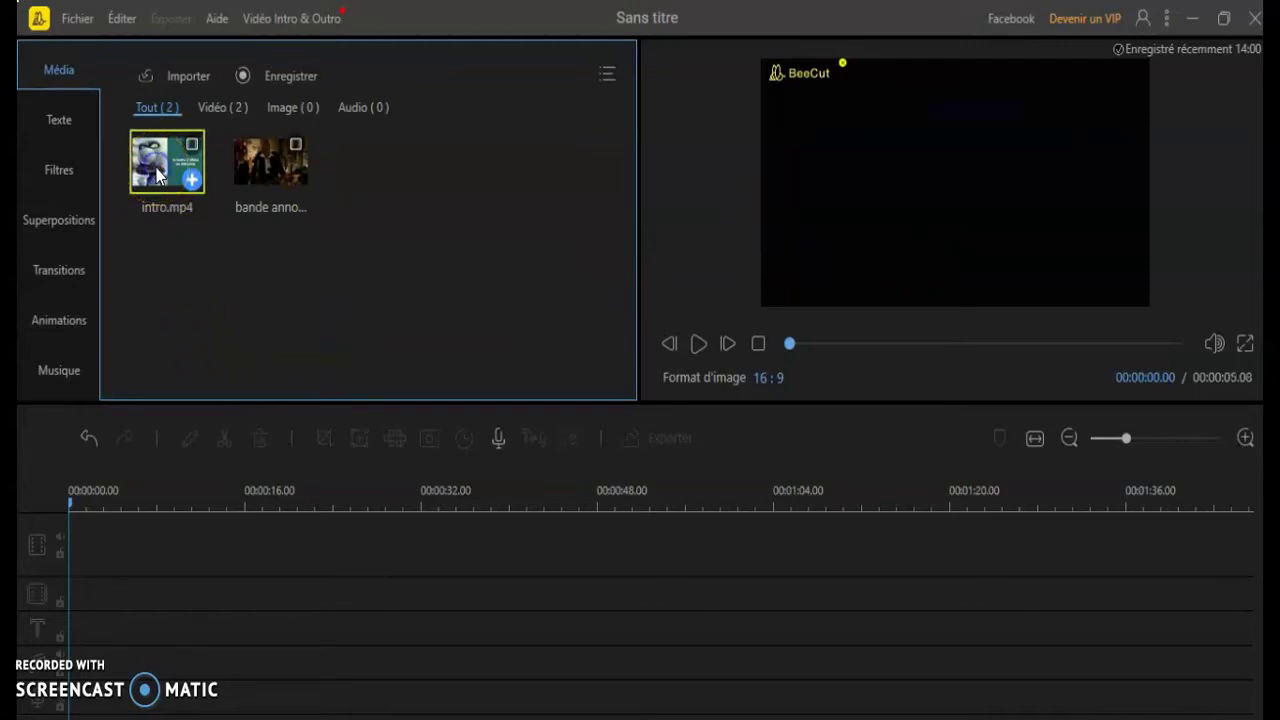
right_click(158, 170)
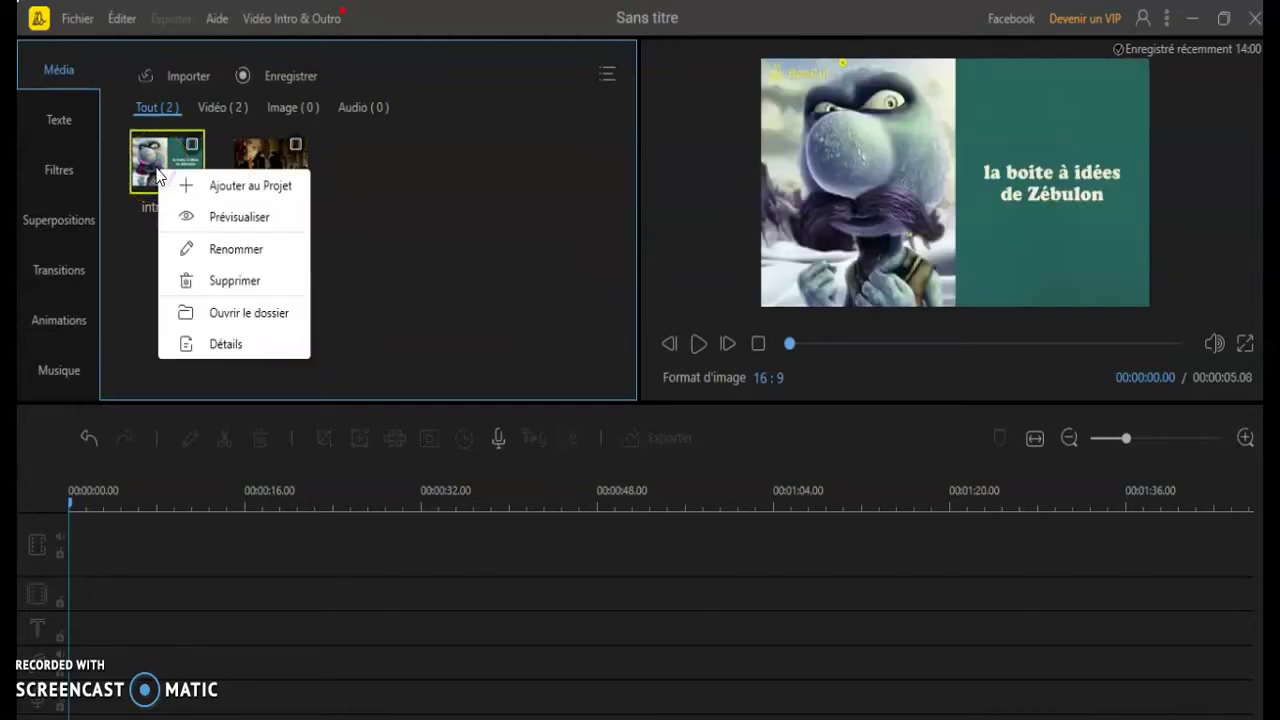
left_click(228, 230)
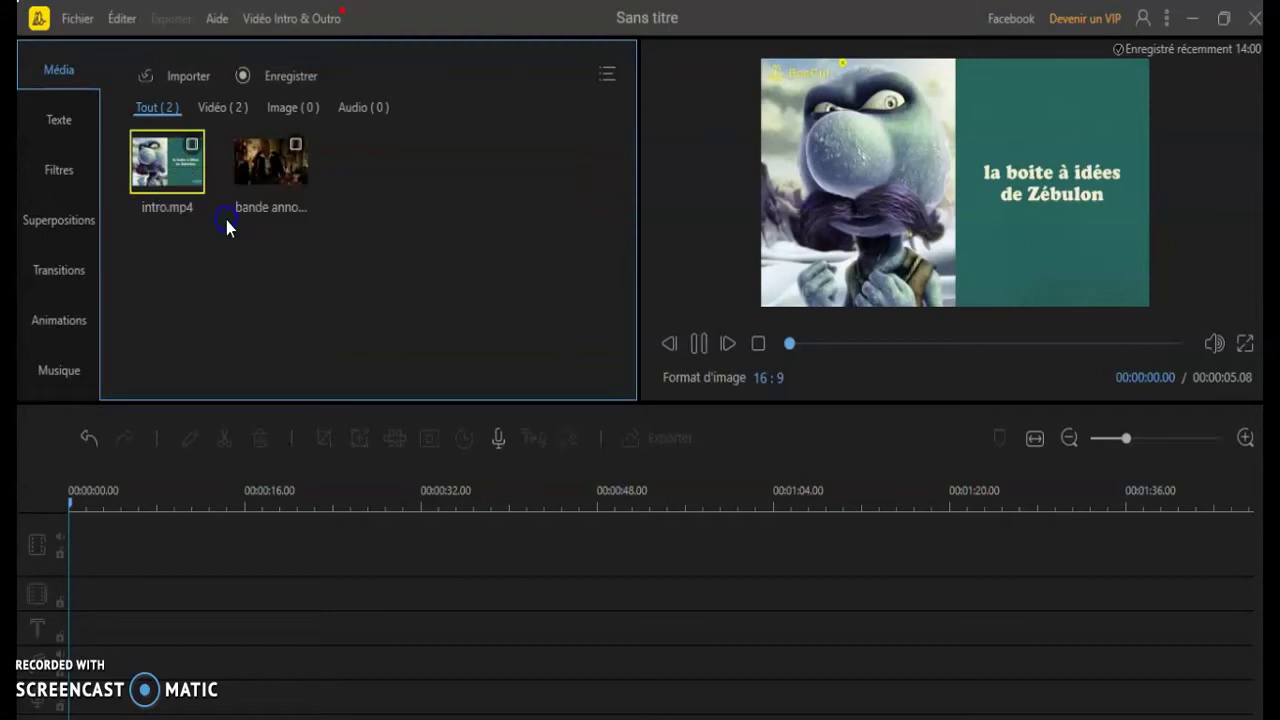
left_click(758, 343)
Preview the bande annonce clip from the media library and stop its playback
left_click(287, 266)
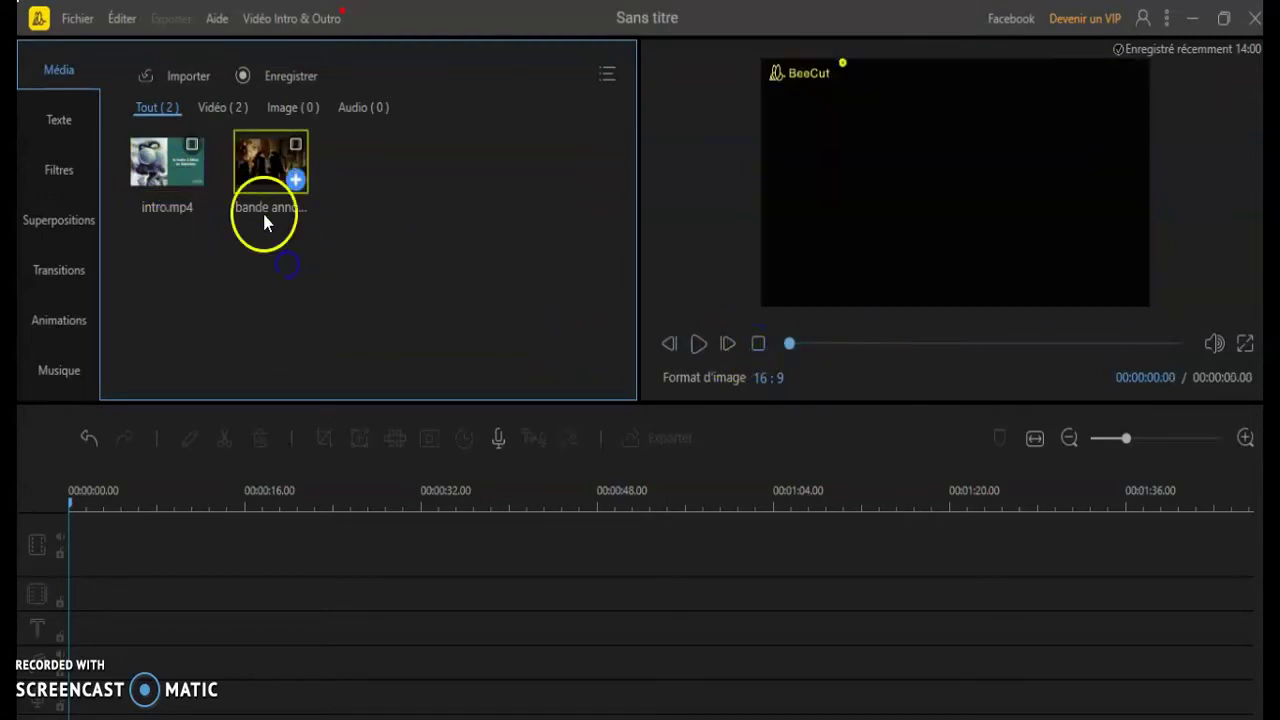
right_click(262, 158)
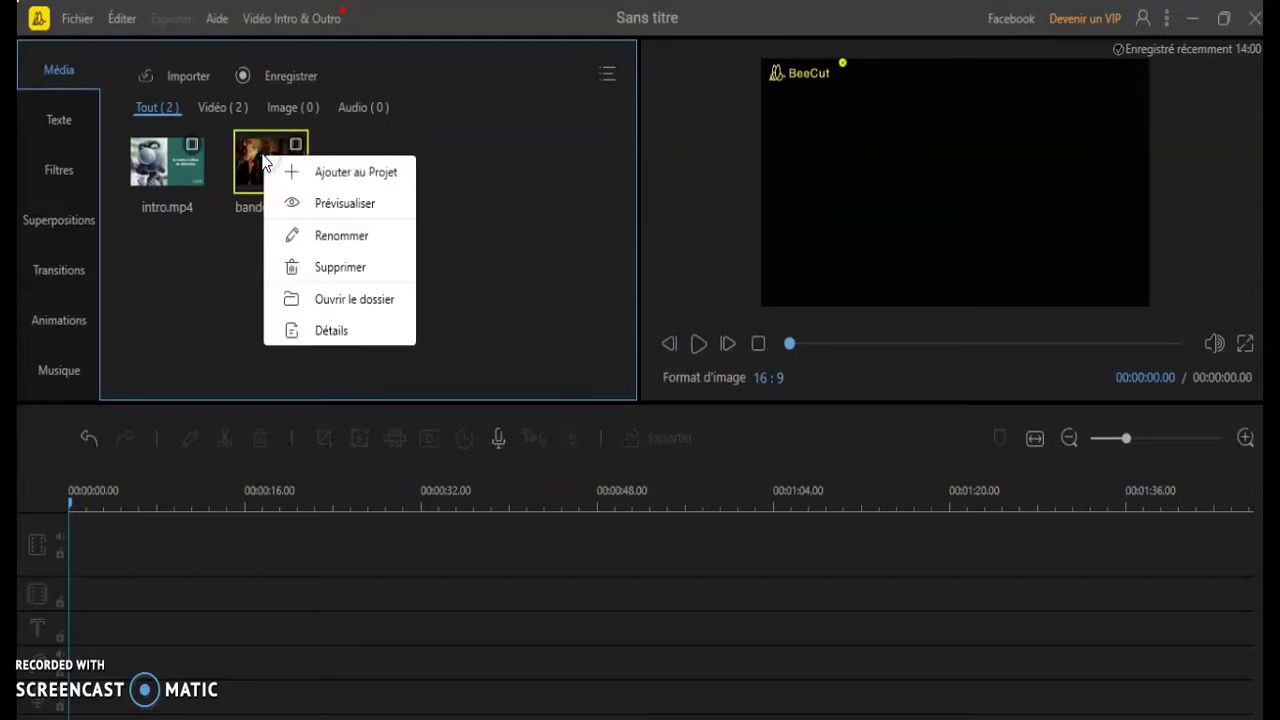
left_click(345, 203)
left_click(700, 344)
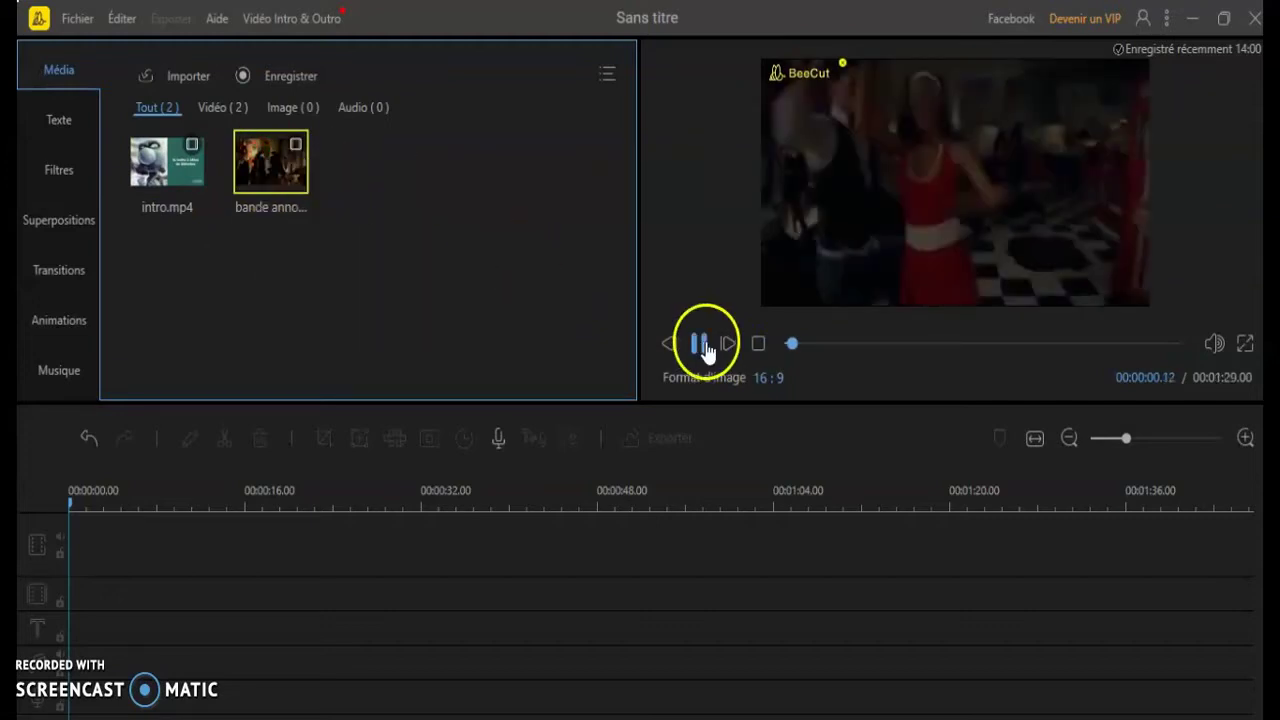
left_click(758, 343)
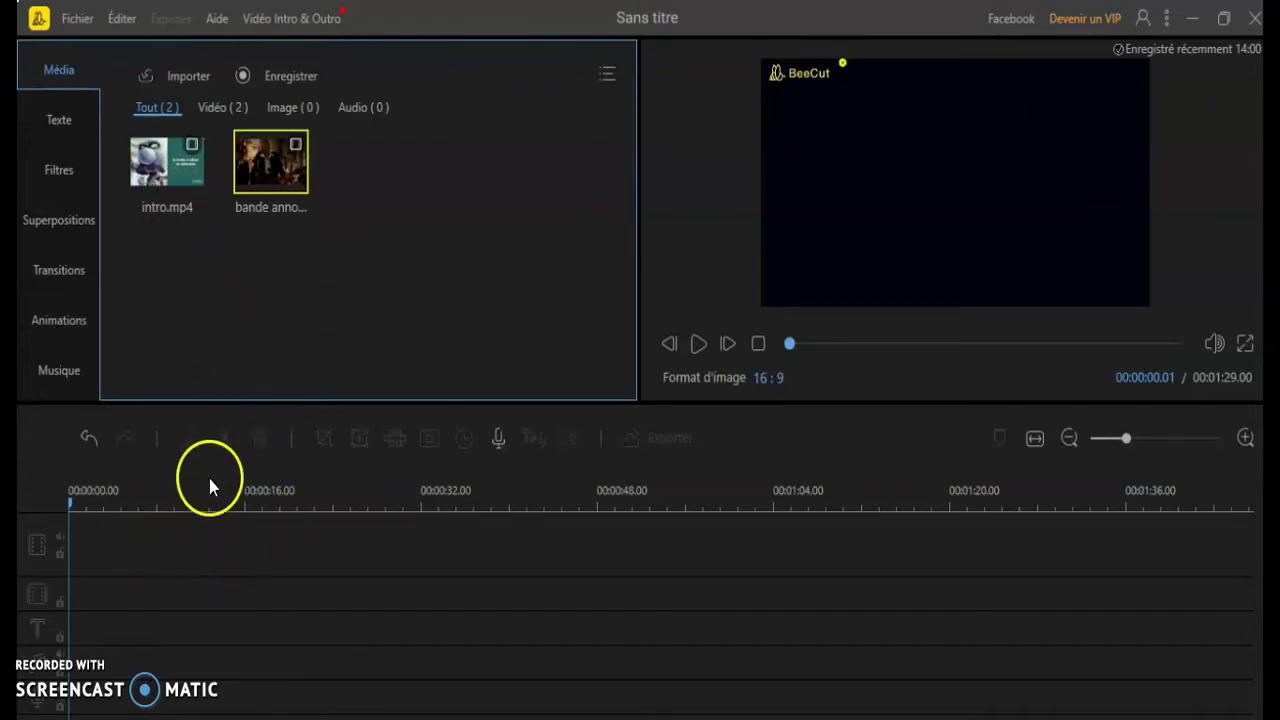
Add the intro.mp4 clip to the project at the start of the timeline's video track
mouse_move(167, 167)
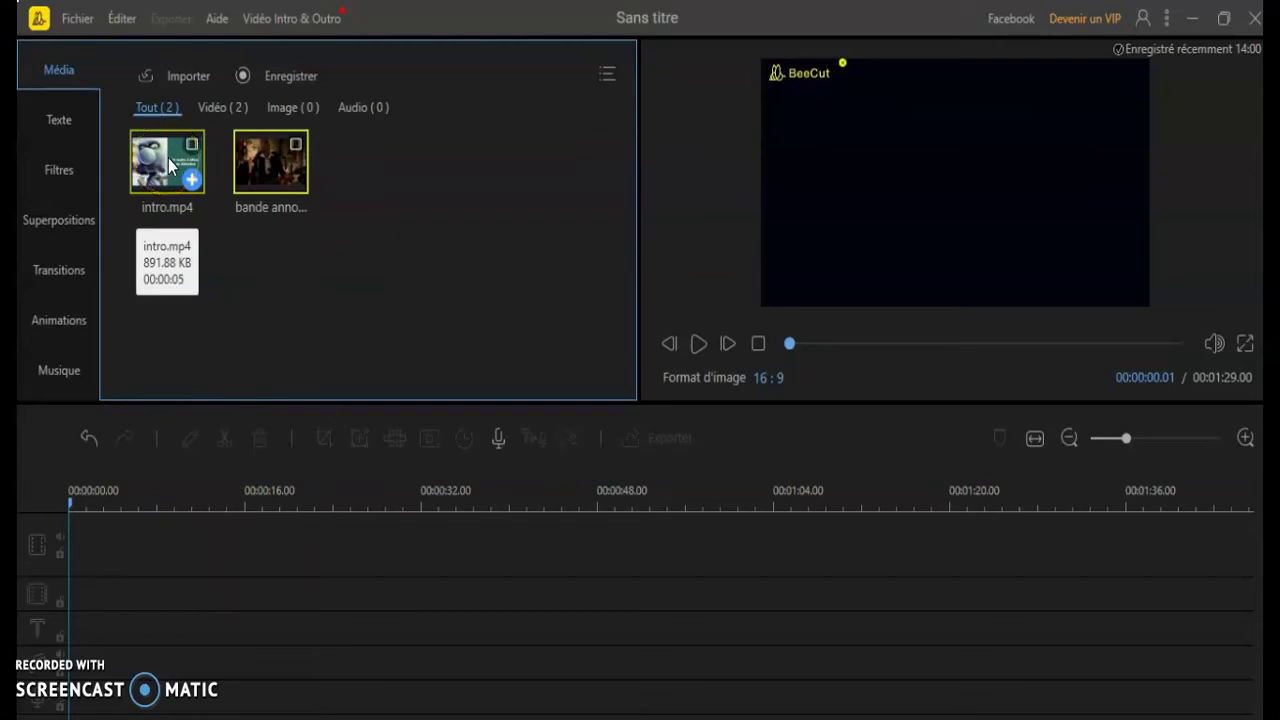
mouse_move(167, 167)
left_mouse_down()
mouse_move(120, 486)
mouse_move(122, 380)
mouse_move(158, 238)
mouse_move(160, 415)
mouse_move(198, 398)
mouse_move(165, 155)
left_mouse_up()
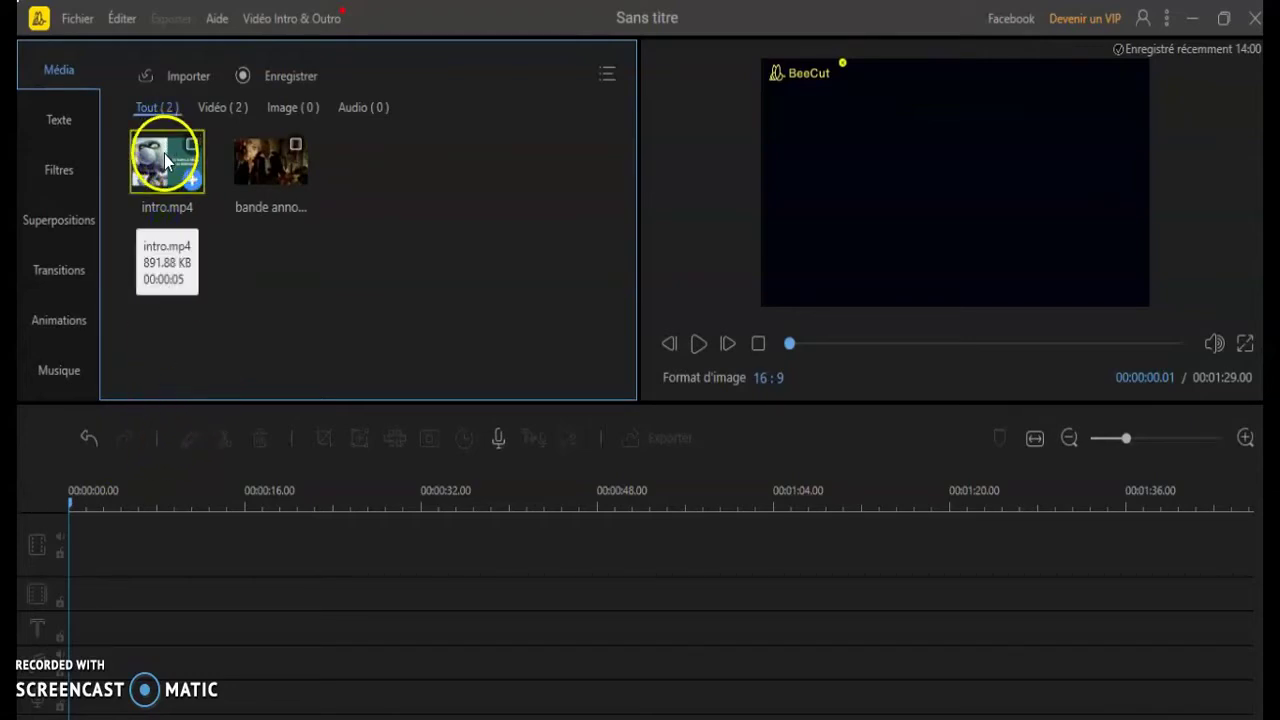
right_click(165, 155)
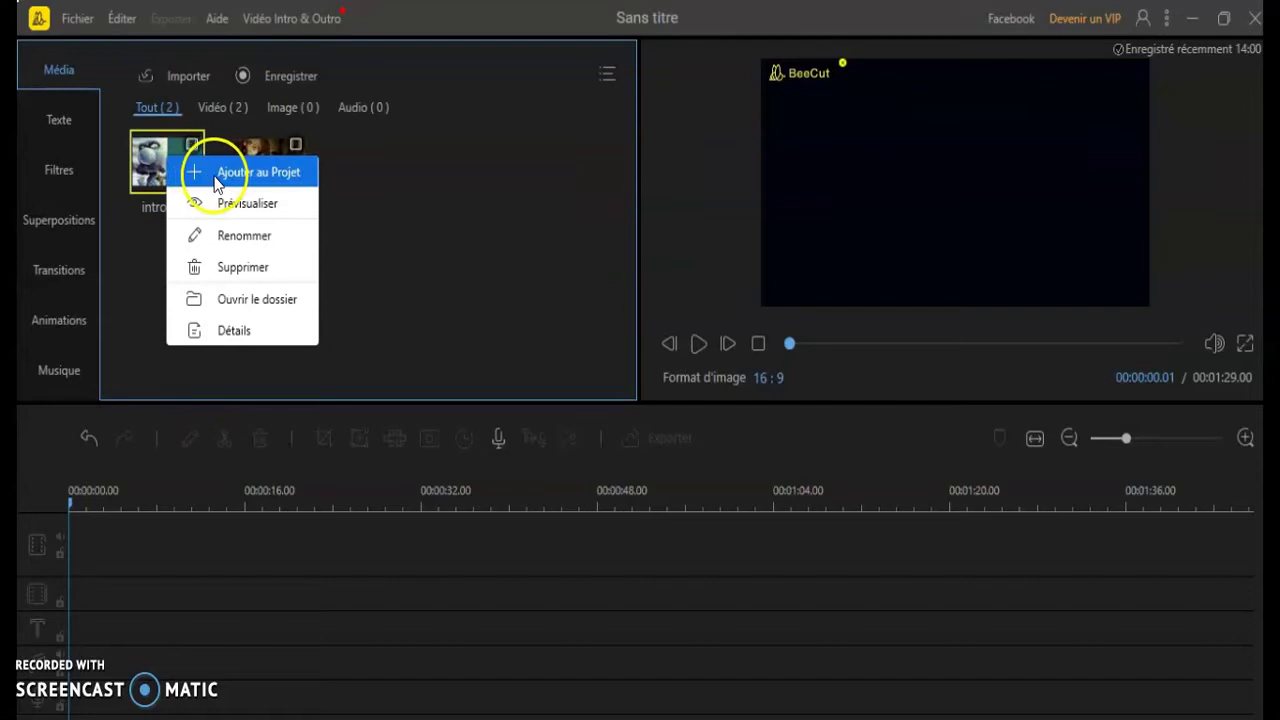
left_click(230, 183)
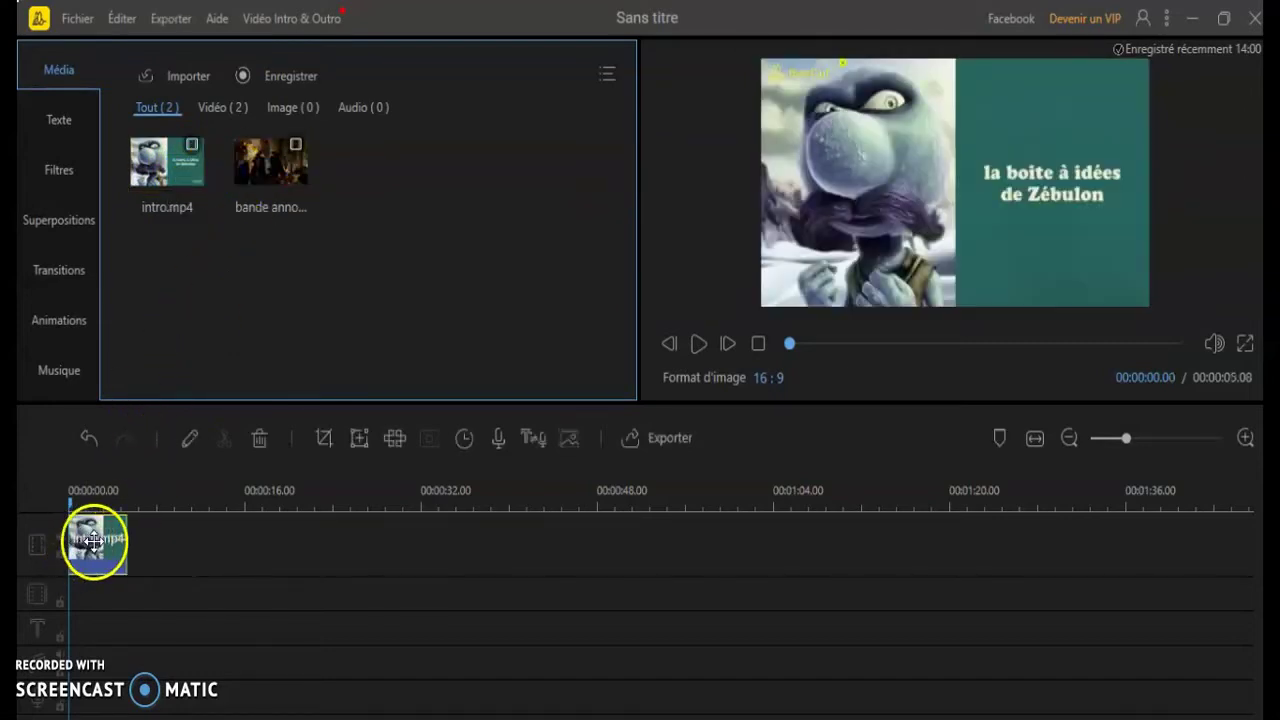
Place bande annonce.mp4 on the main video track directly after the intro clip
left_click(261, 330)
mouse_move(276, 168)
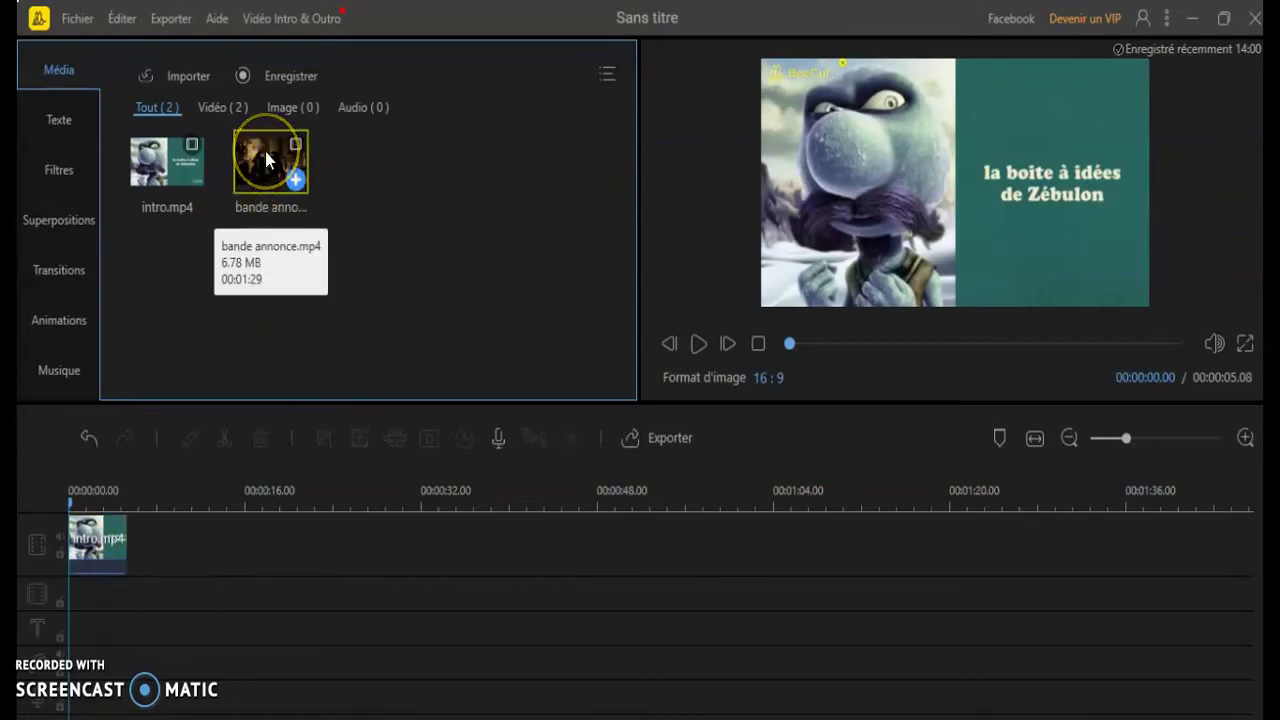
left_click_drag(266, 158, 158, 537)
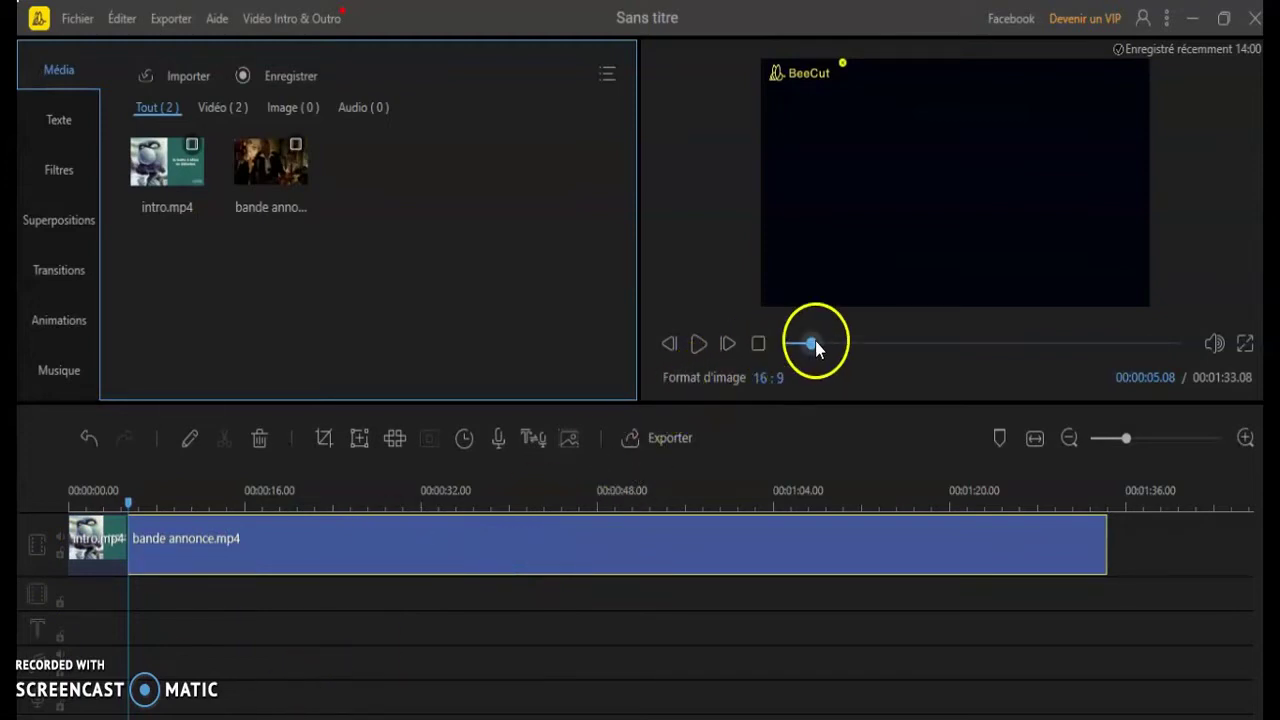
Play the assembled sequence from the beginning to check how the intro and bande annonce clips follow each other
left_click_drag(815, 345, 789, 343)
left_click(701, 345)
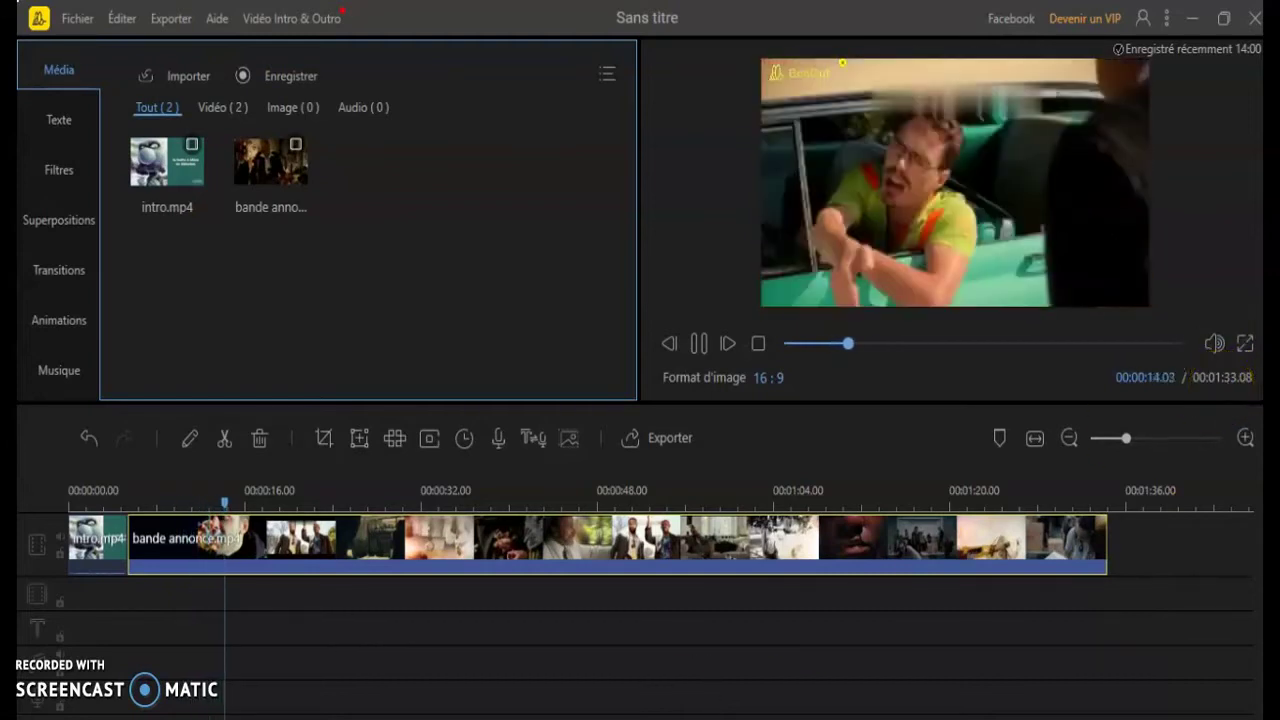
left_click(740, 695)
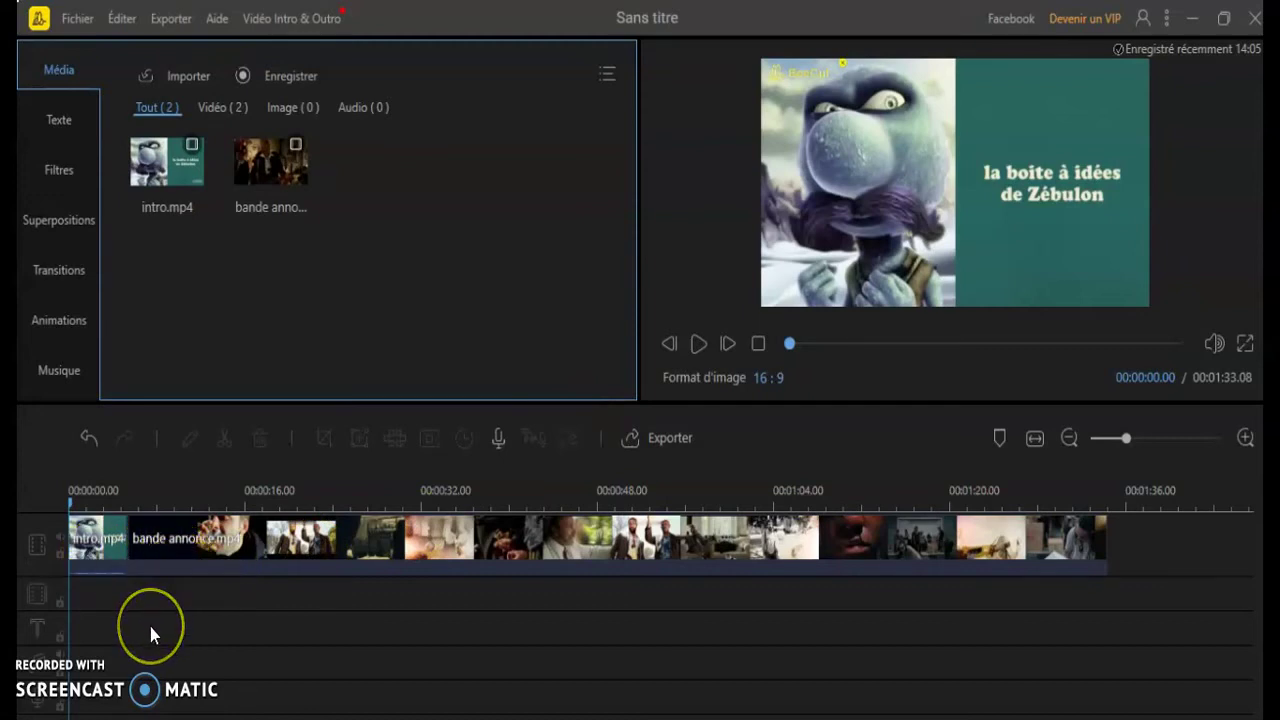
left_click(119, 660)
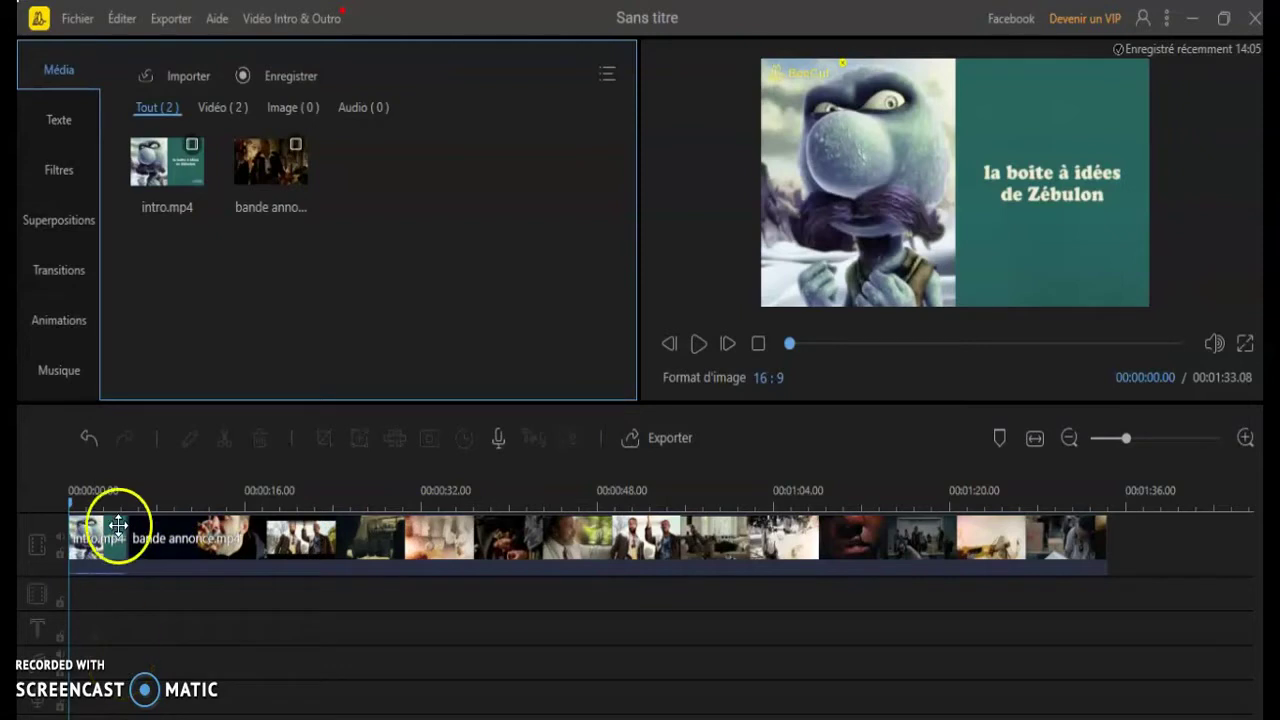
Add the Opener1 text template to the project, placing its text clip on the text track about one second in
left_click(62, 121)
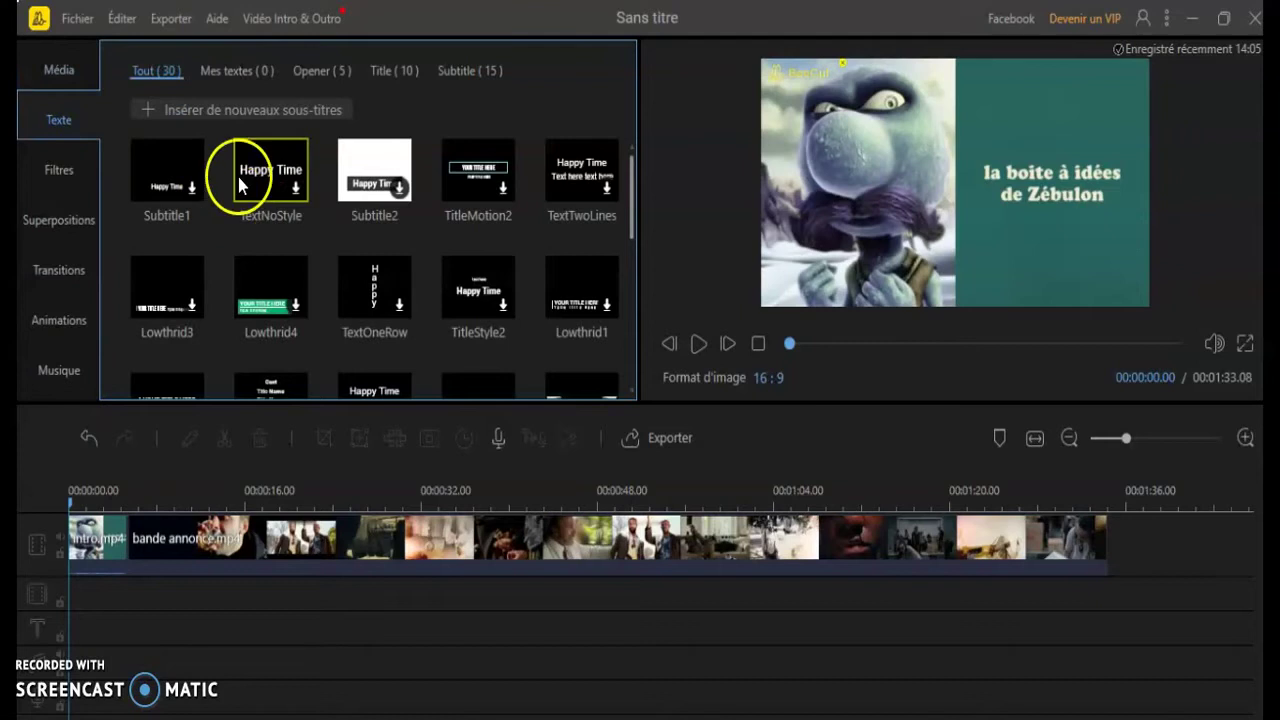
left_click(315, 74)
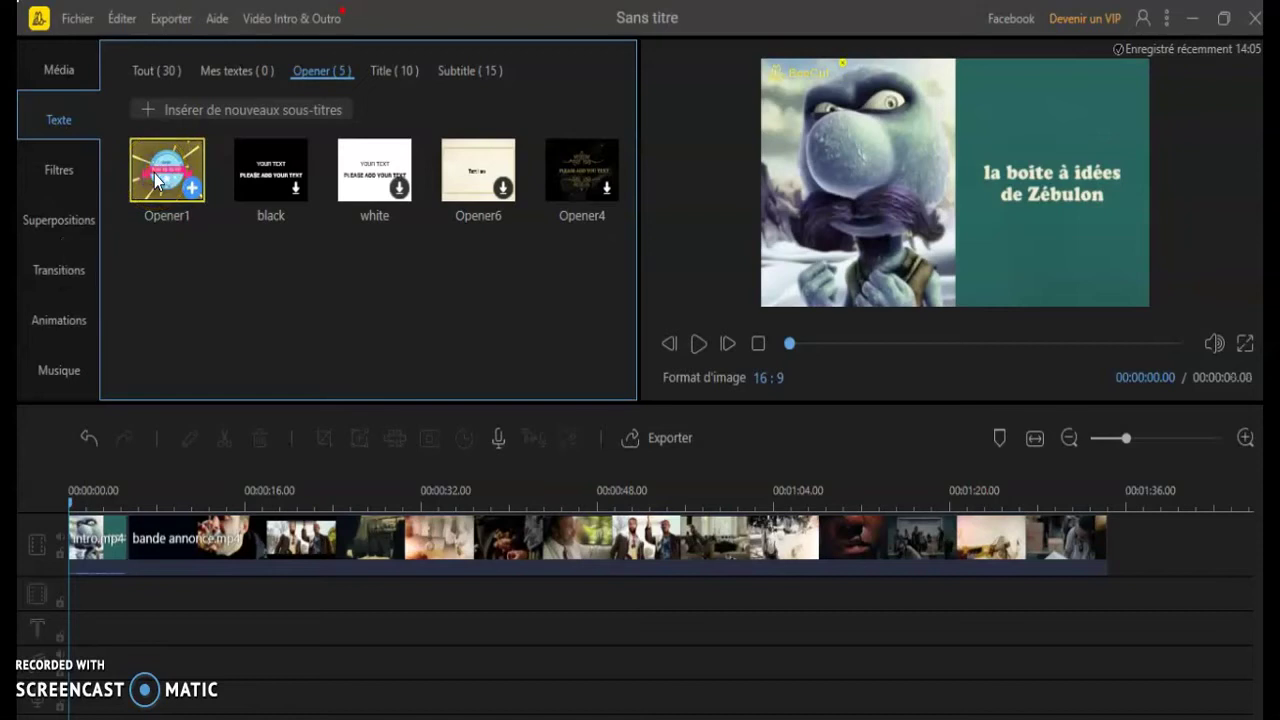
left_click(156, 180)
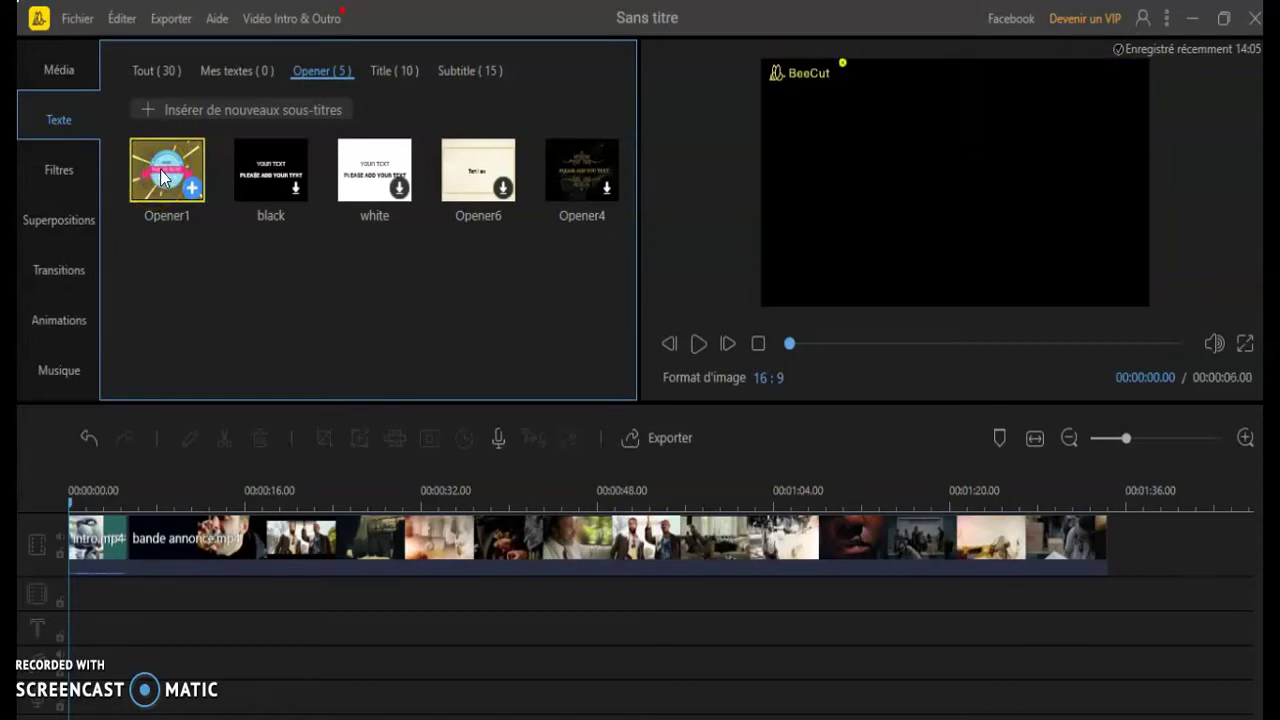
left_click_drag(163, 178, 92, 636)
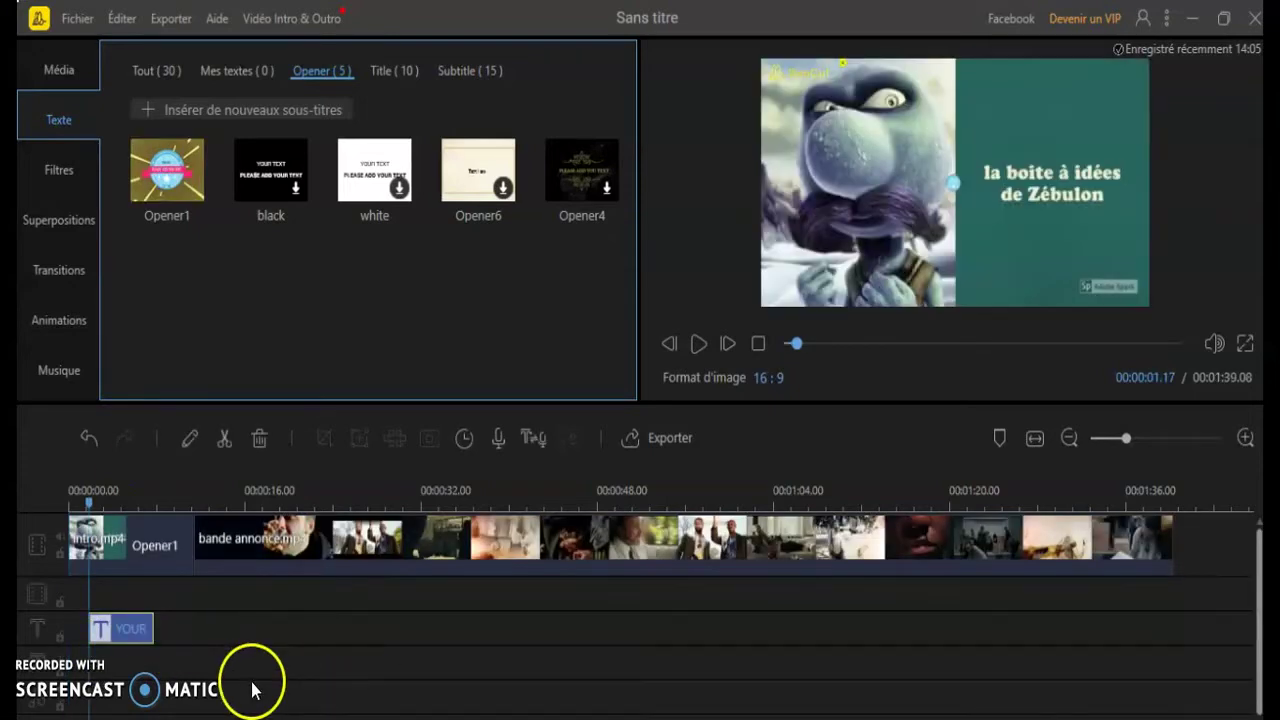
Edit the opener's text clip so the badge's upper line reads "Chaine" and the ribbon reads "Bande Annonce"
left_click_drag(118, 630, 136, 670)
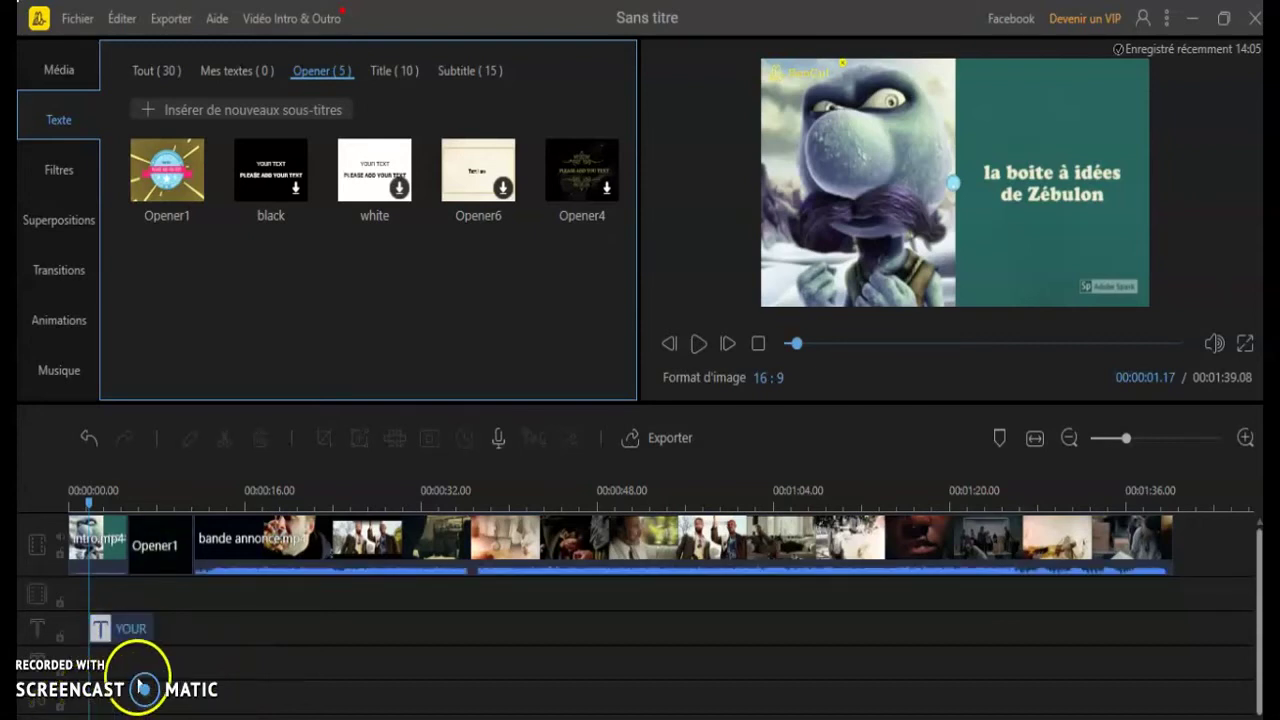
left_click(130, 636)
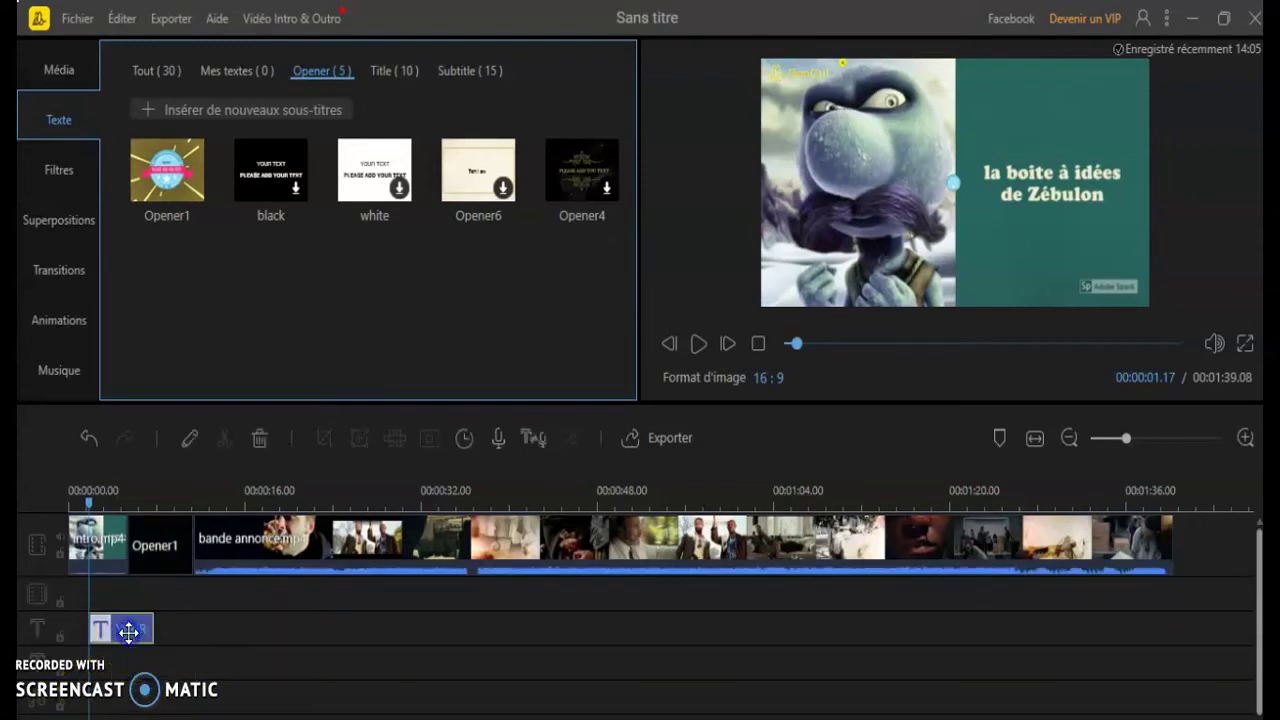
double_click(129, 631)
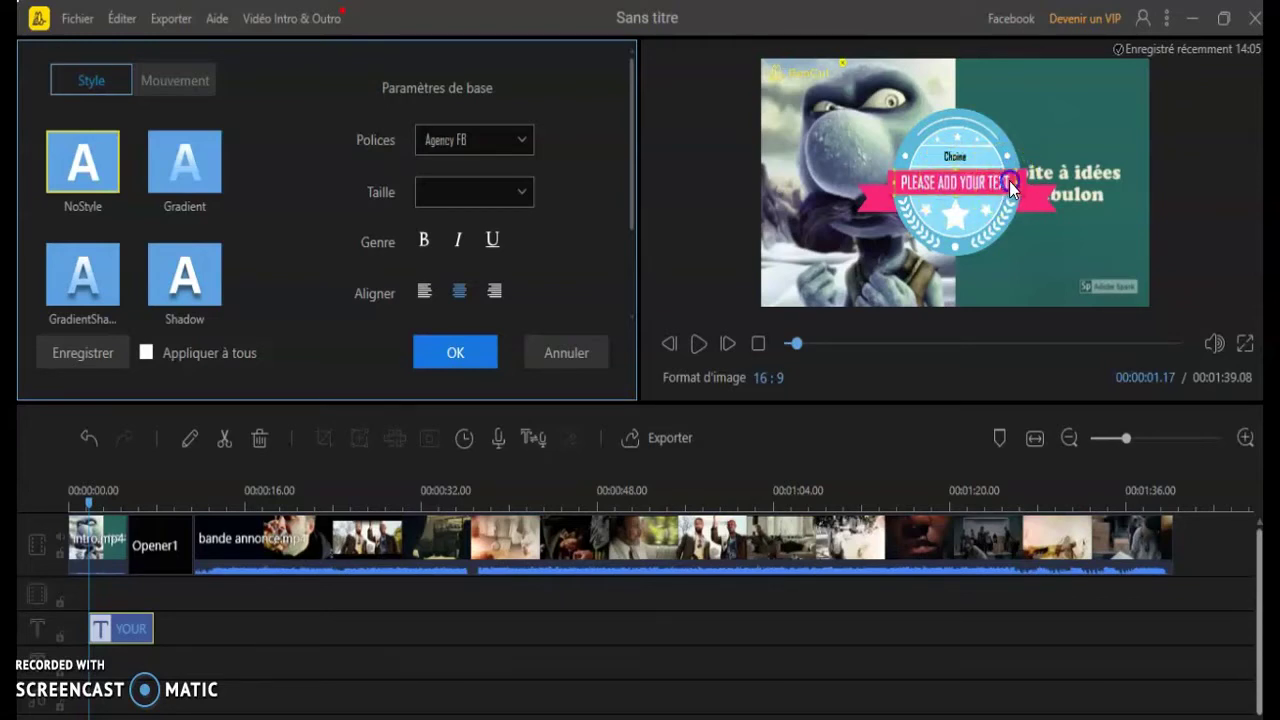
key("BackSpace")
key("BackSpace")
key("BackSpace")
key("BackSpace")
key("BackSpace")
key("BackSpace")
key("BackSpace")
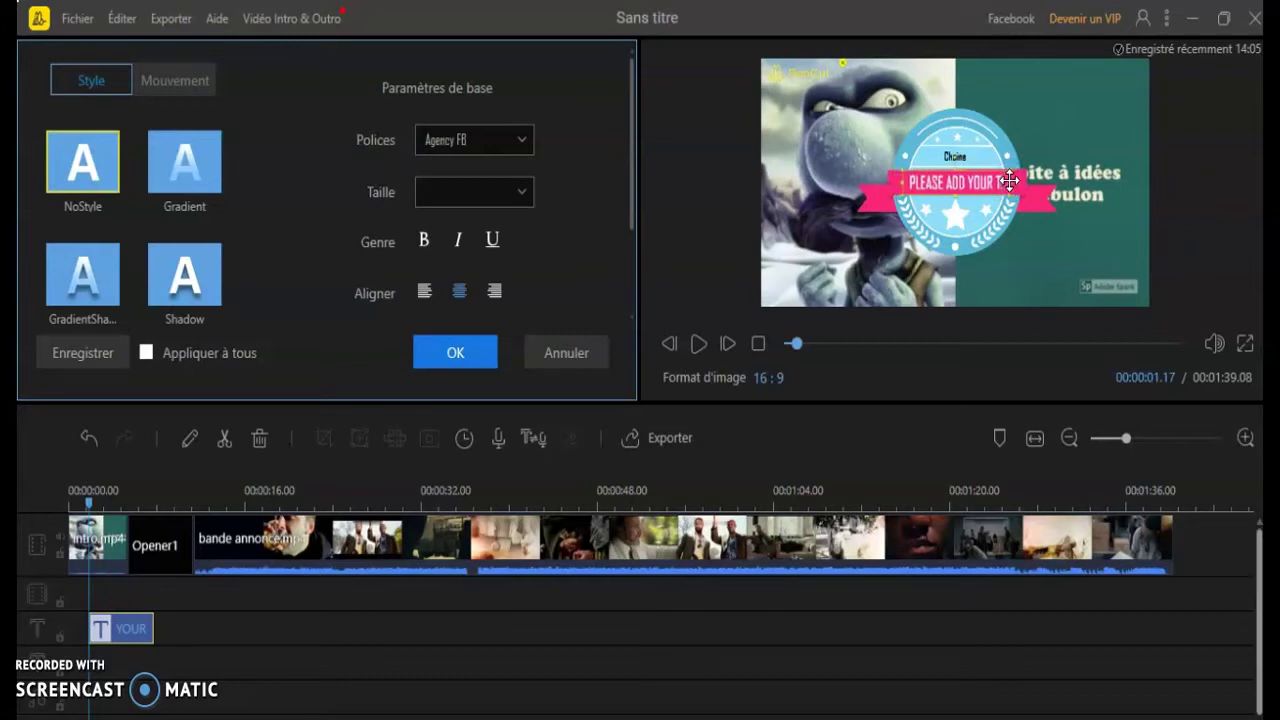
key("BackSpace")
key("BackSpace")
key("BackSpace")
key("BackSpace")
key("BackSpace")
key("BackSpace")
key("BackSpace")
key("BackSpace")
key("BackSpace")
key("BackSpace")
key("BackSpace")
key("BackSpace")
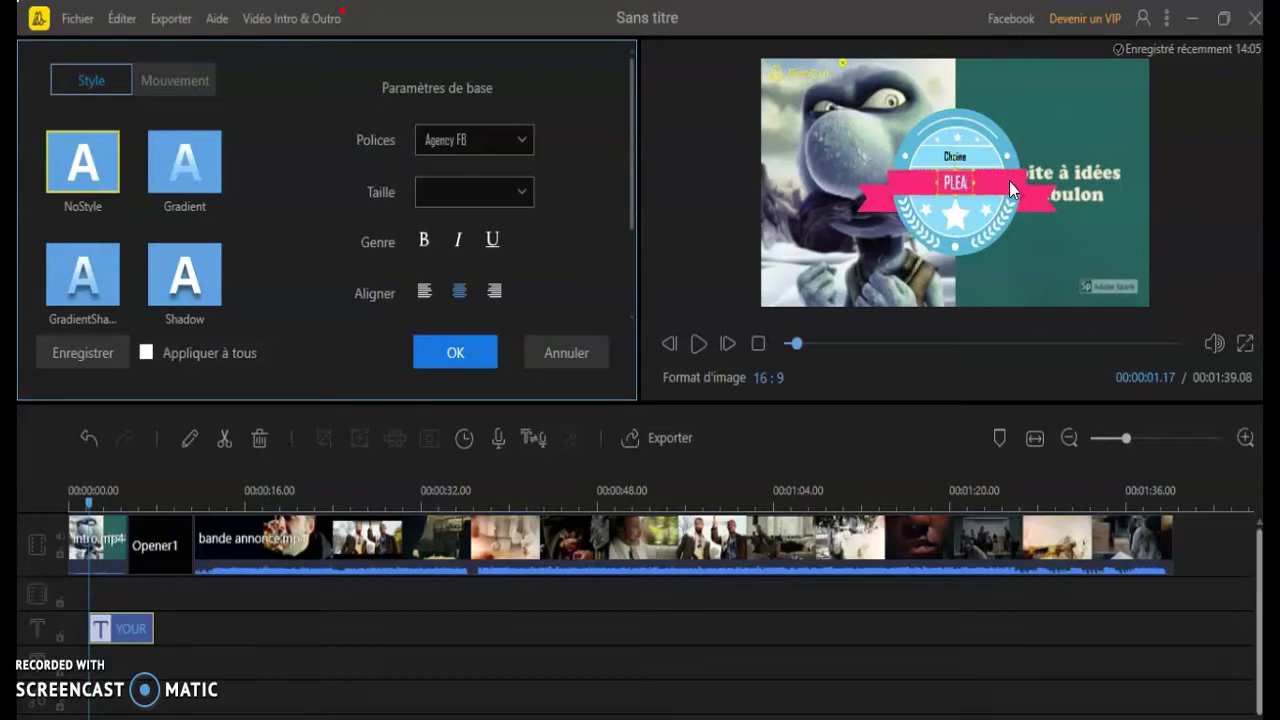
key("BackSpace")
type("Bande Annonc")
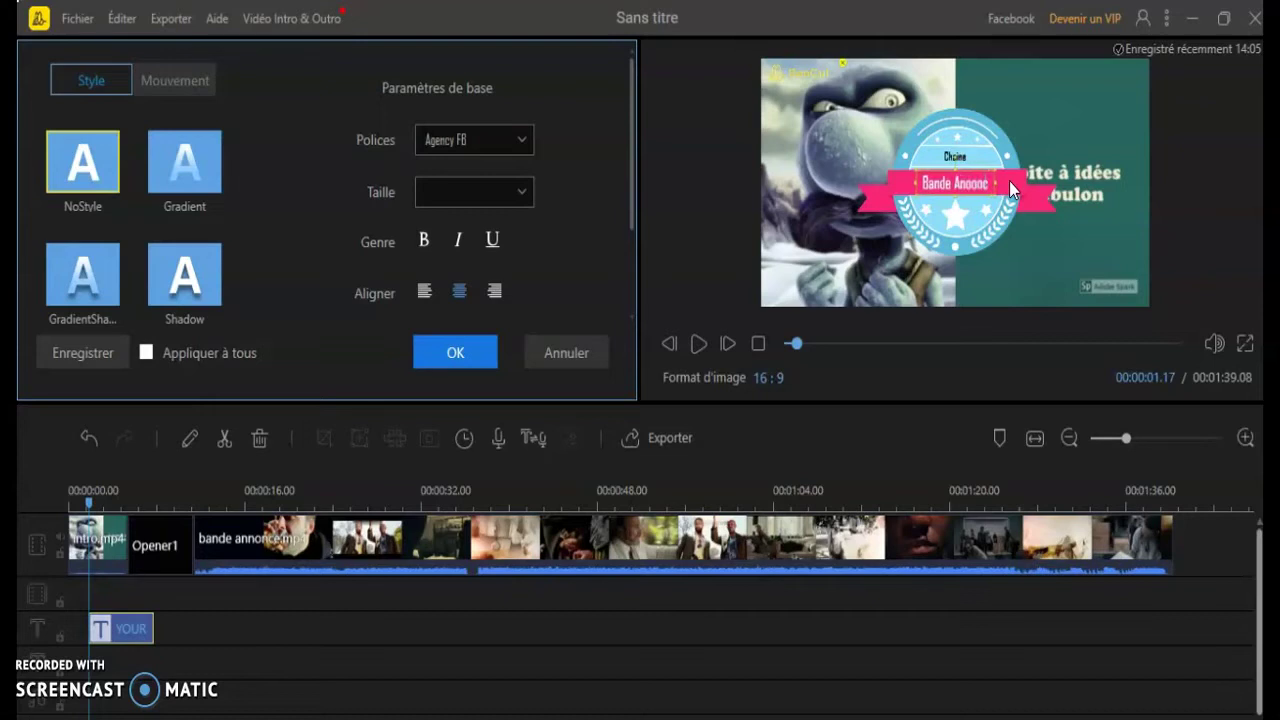
key("BackSpace")
key("BackSpace")
key("BackSpace")
key("BackSpace")
type("nonce")
Set the font size of the ribbon text "Bande Annonce" to 56
left_click(929, 184)
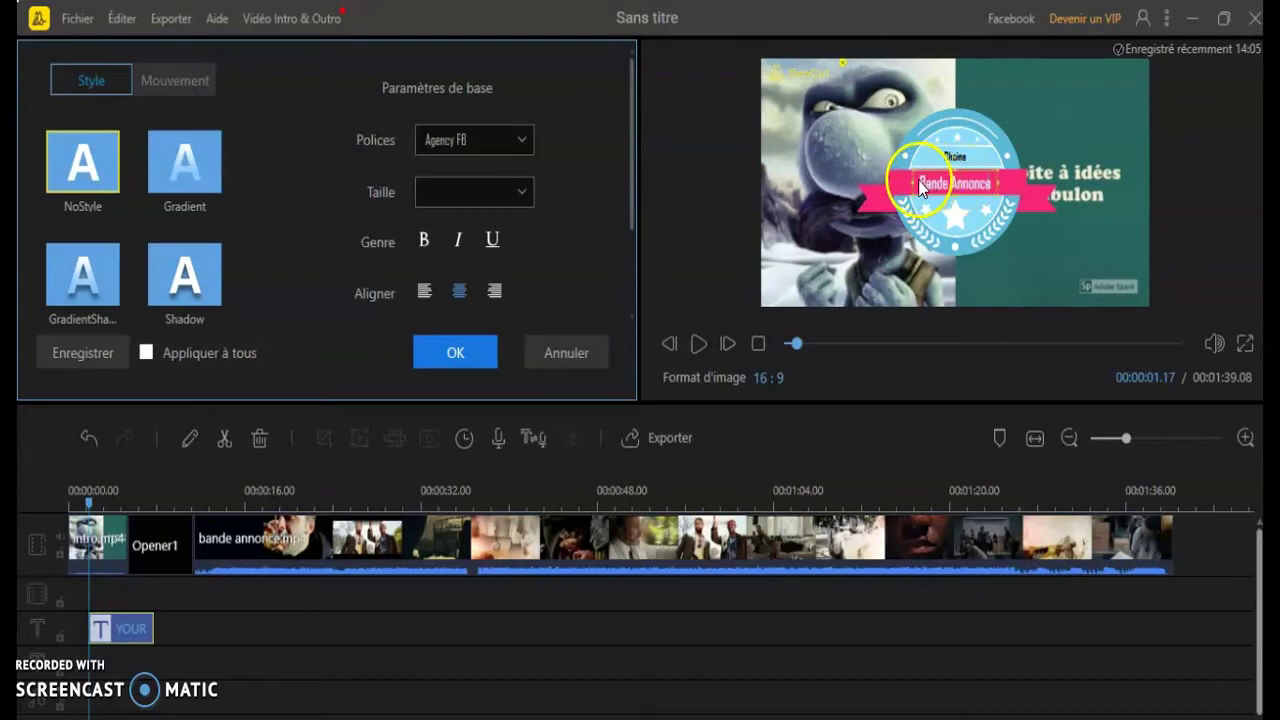
left_click_drag(921, 186, 995, 184)
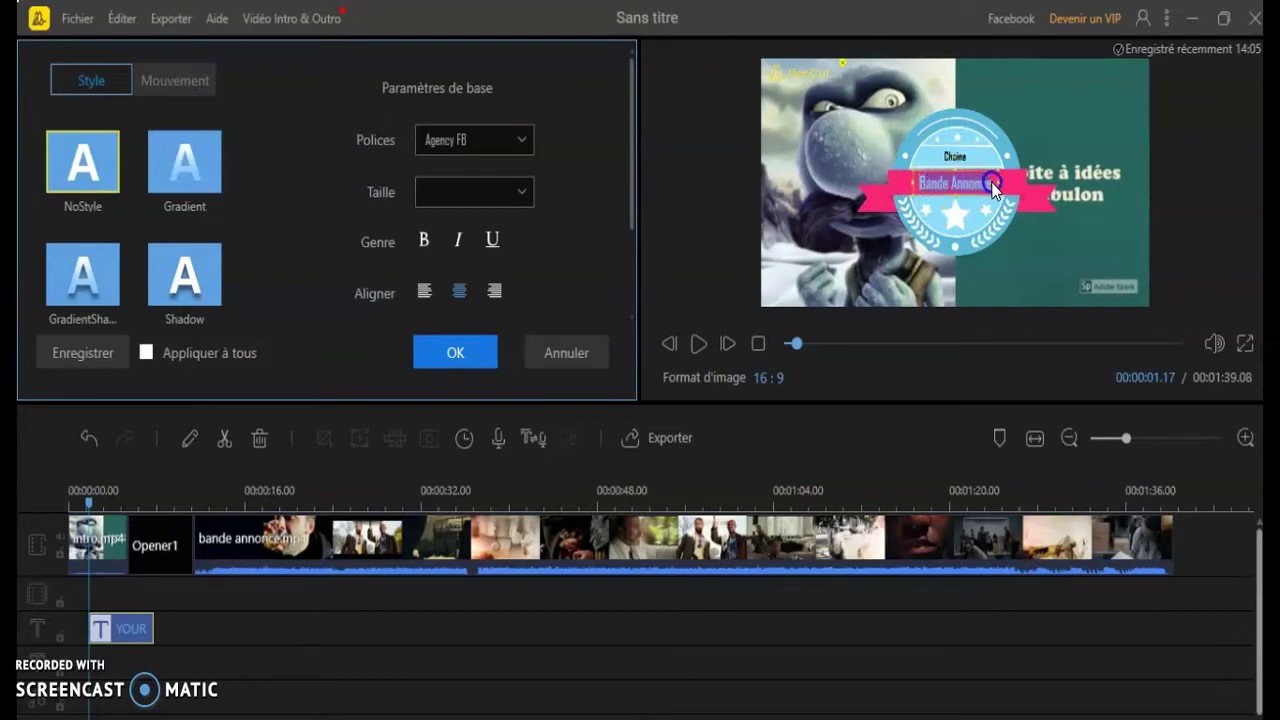
left_click(491, 192)
left_click_drag(527, 243, 525, 342)
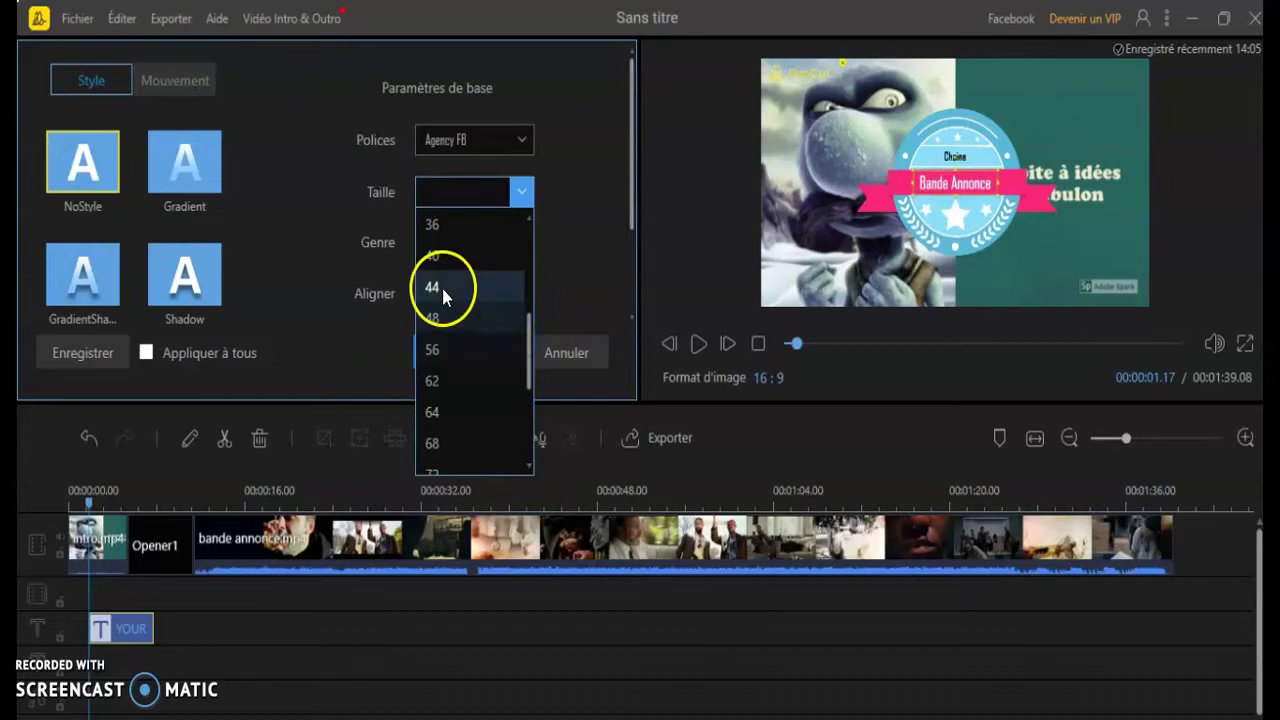
left_click(445, 357)
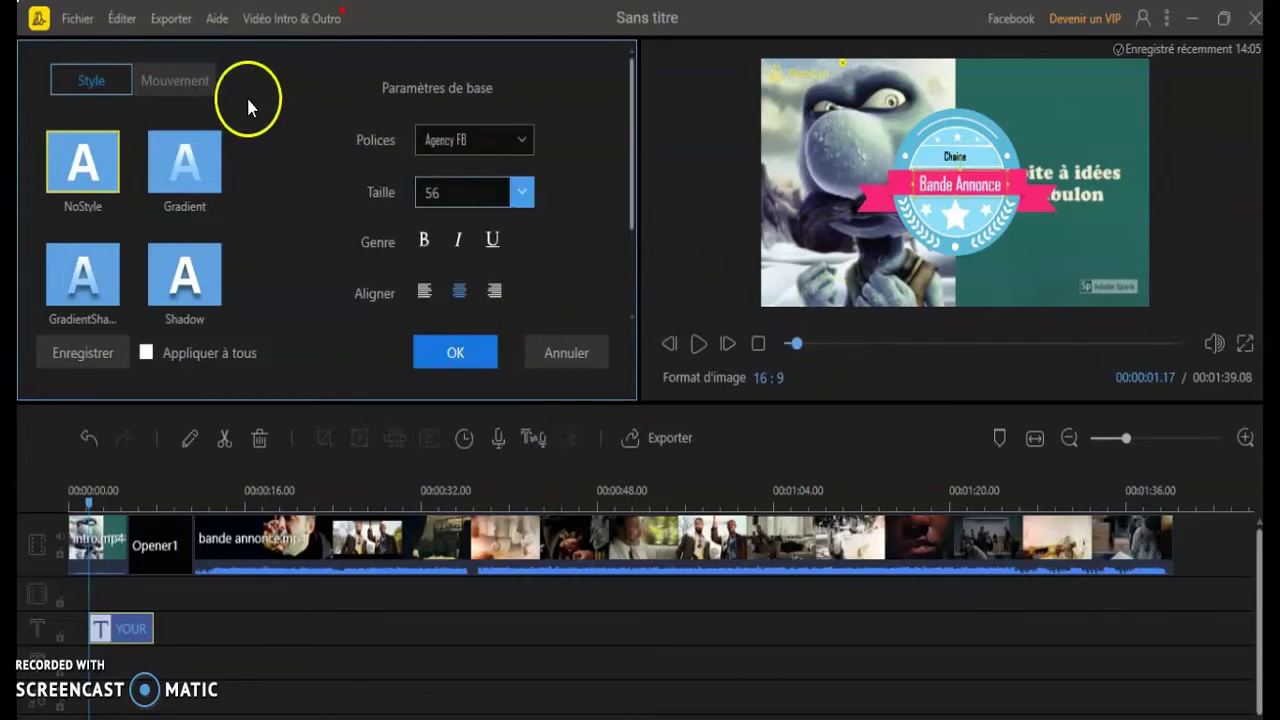
Apply the RotateClock3 motion effect to the ribbon text and accept the opener text changes
left_click(166, 80)
scroll(166, 87, "down", 2)
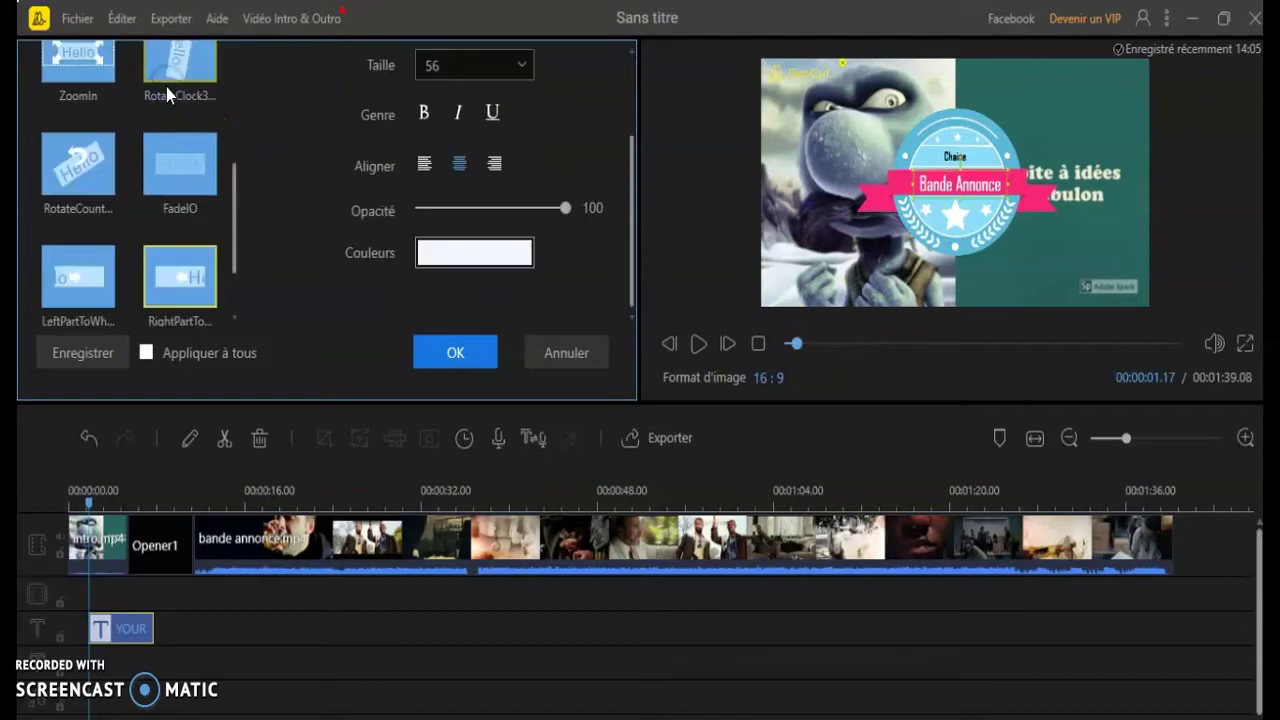
left_click(183, 68)
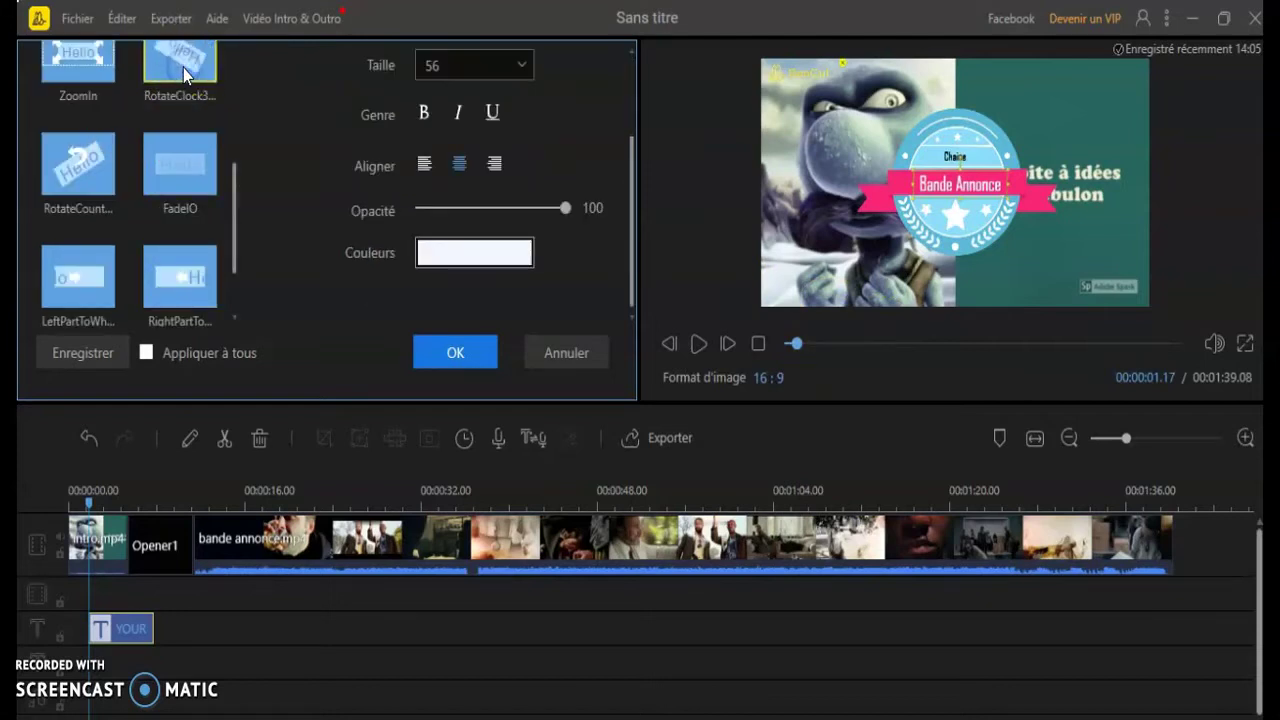
left_click(452, 358)
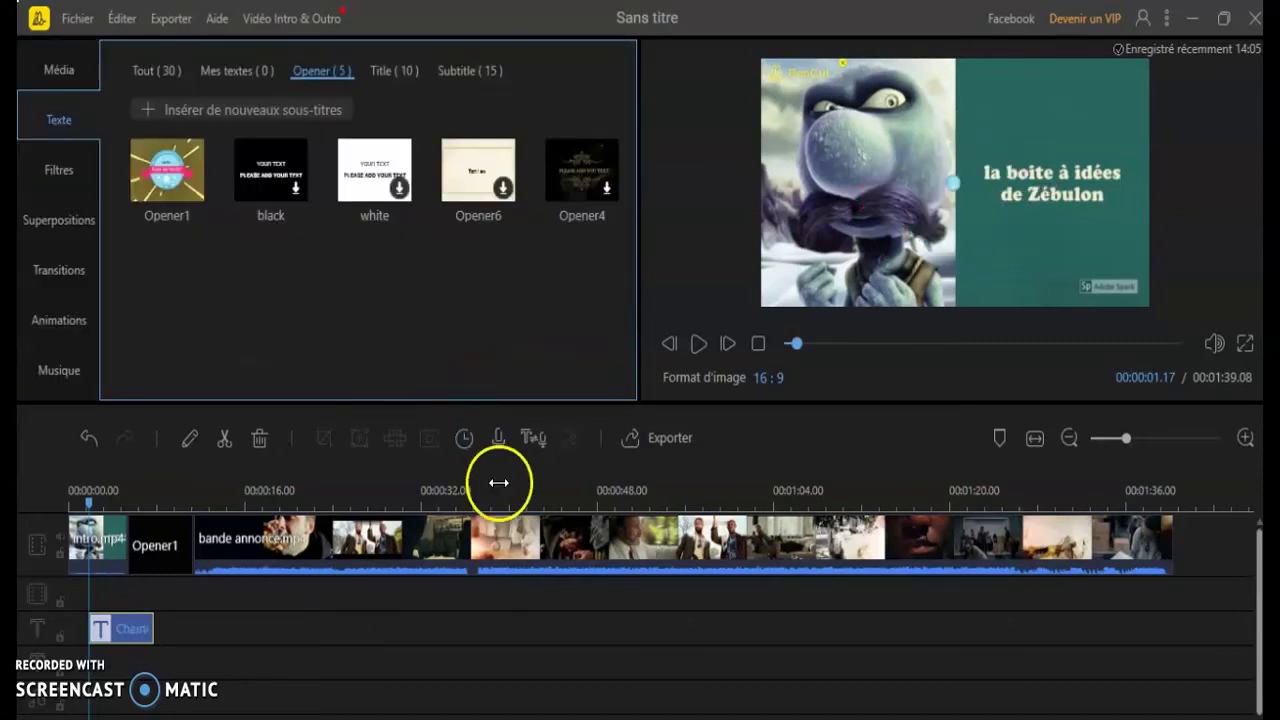
Play the sequence from the beginning to check the customized opener text, and stop the playback
left_click_drag(795, 343, 786, 343)
left_click(698, 346)
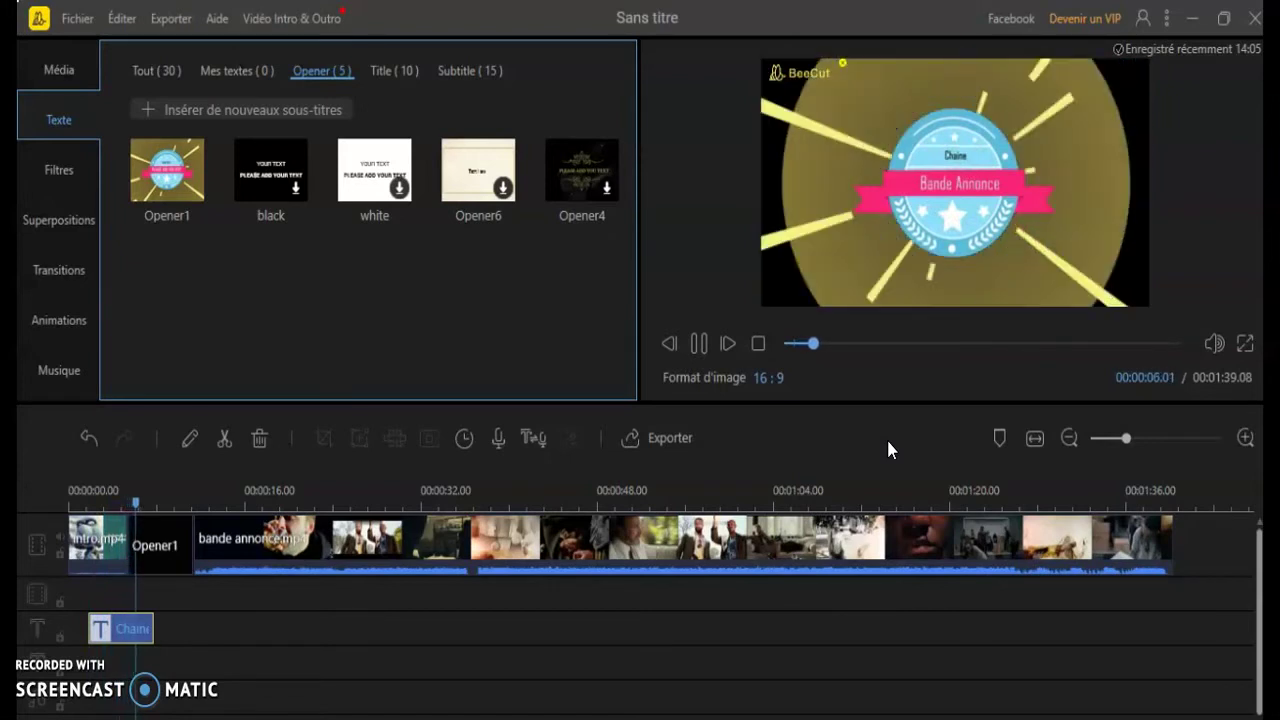
left_click(761, 345)
Move the opener's text clip along its track so it starts together with the Opener1 clip after the intro
left_click(121, 626)
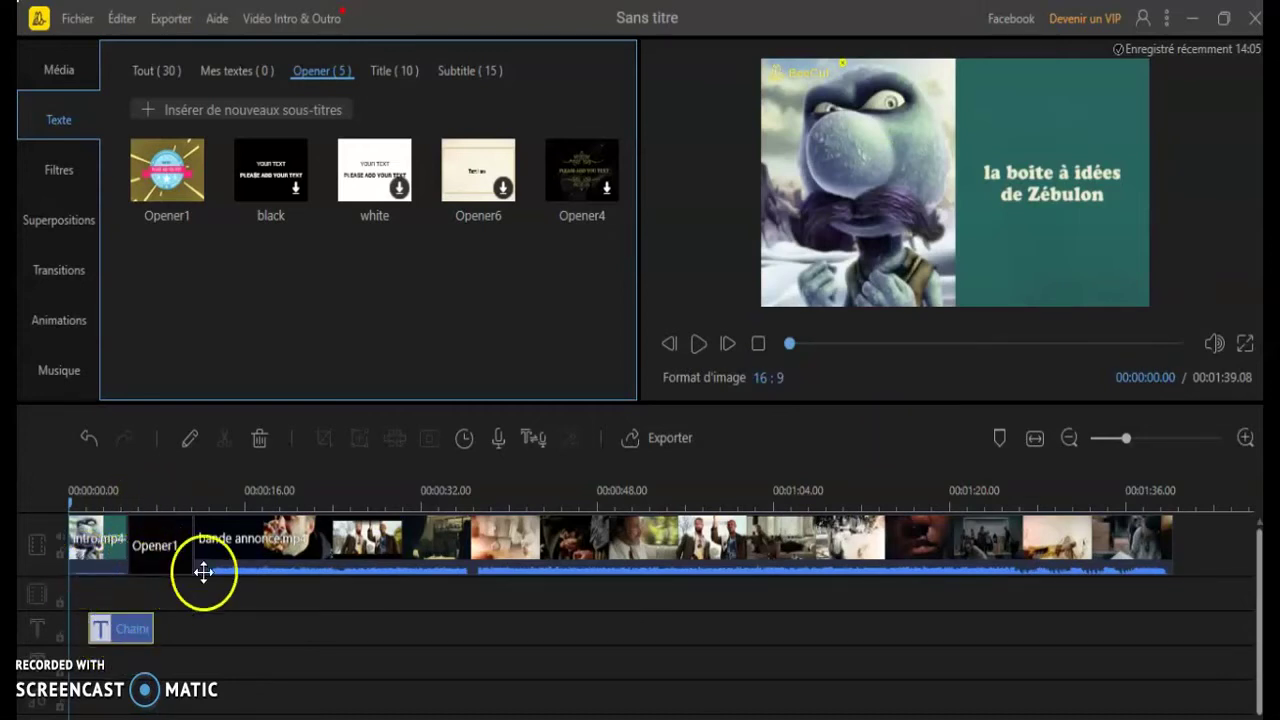
left_click(117, 621)
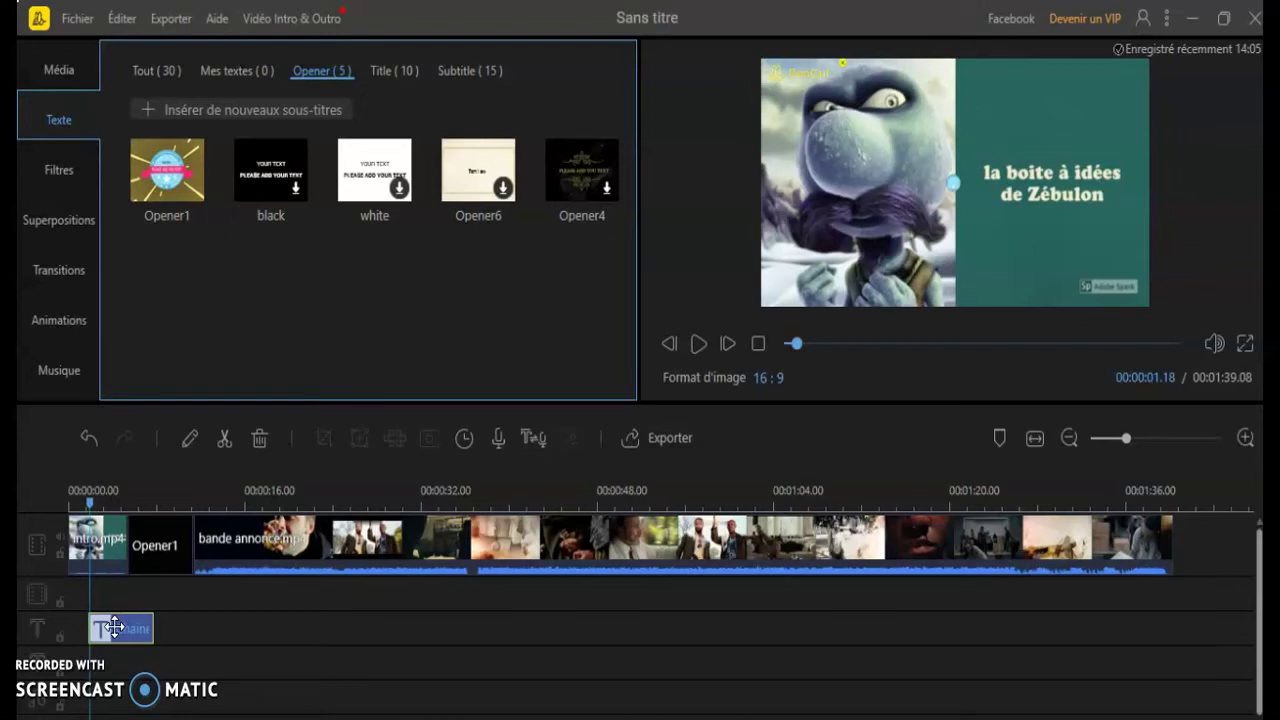
mouse_move(117, 627)
left_mouse_down()
mouse_move(151, 645)
mouse_move(135, 630)
left_mouse_up()
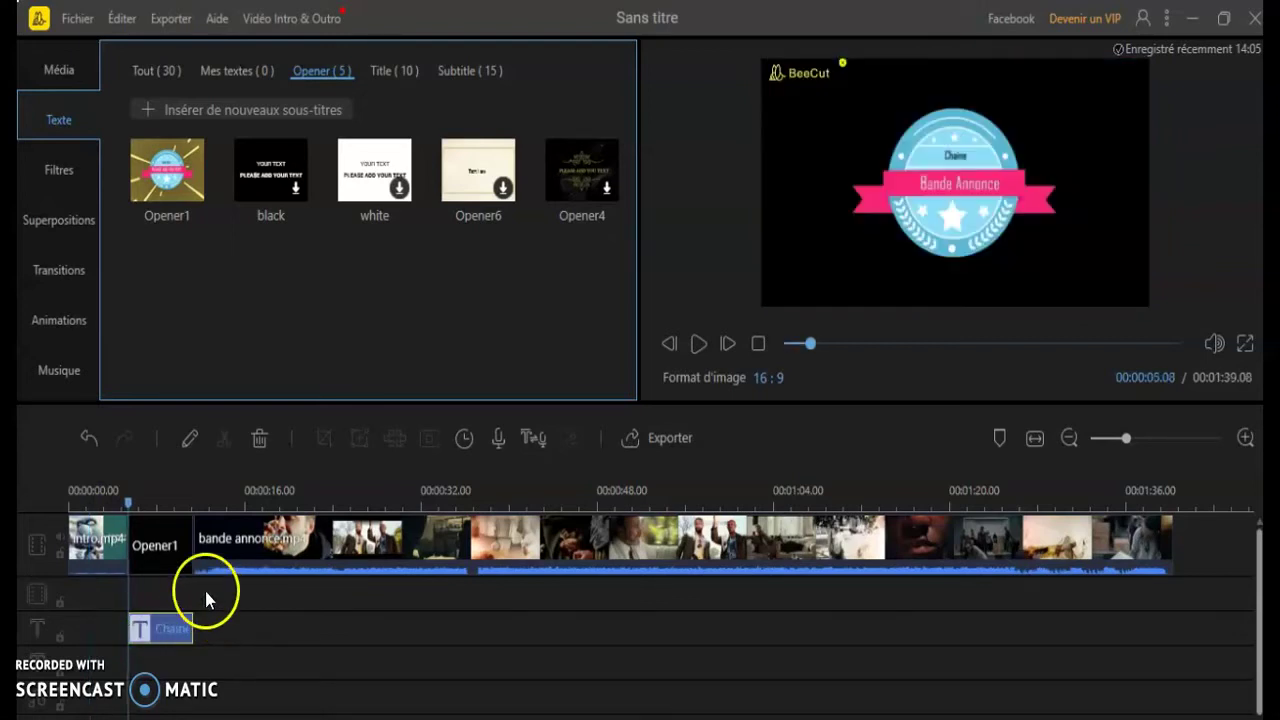
Preview the sequence from the start through the opener into the bande annonce to check the text's timing, and stop playback
left_click_drag(124, 512, 70, 503)
left_click(695, 356)
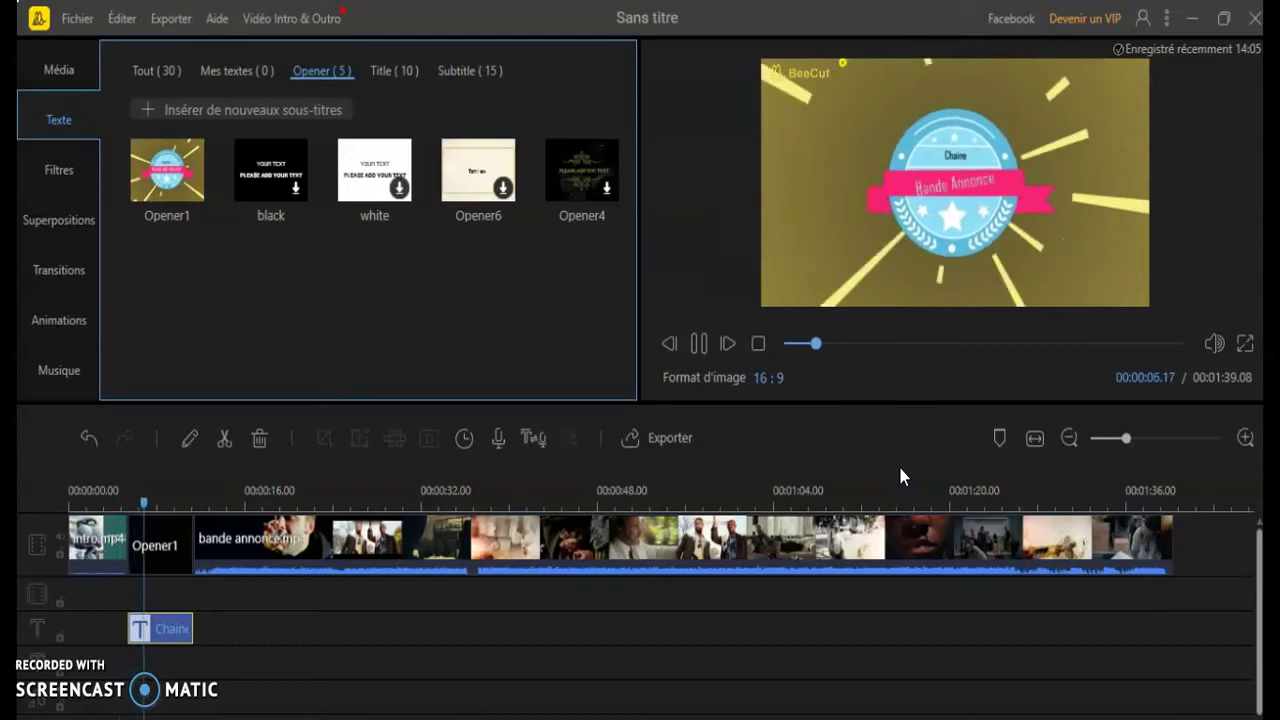
left_click(890, 465)
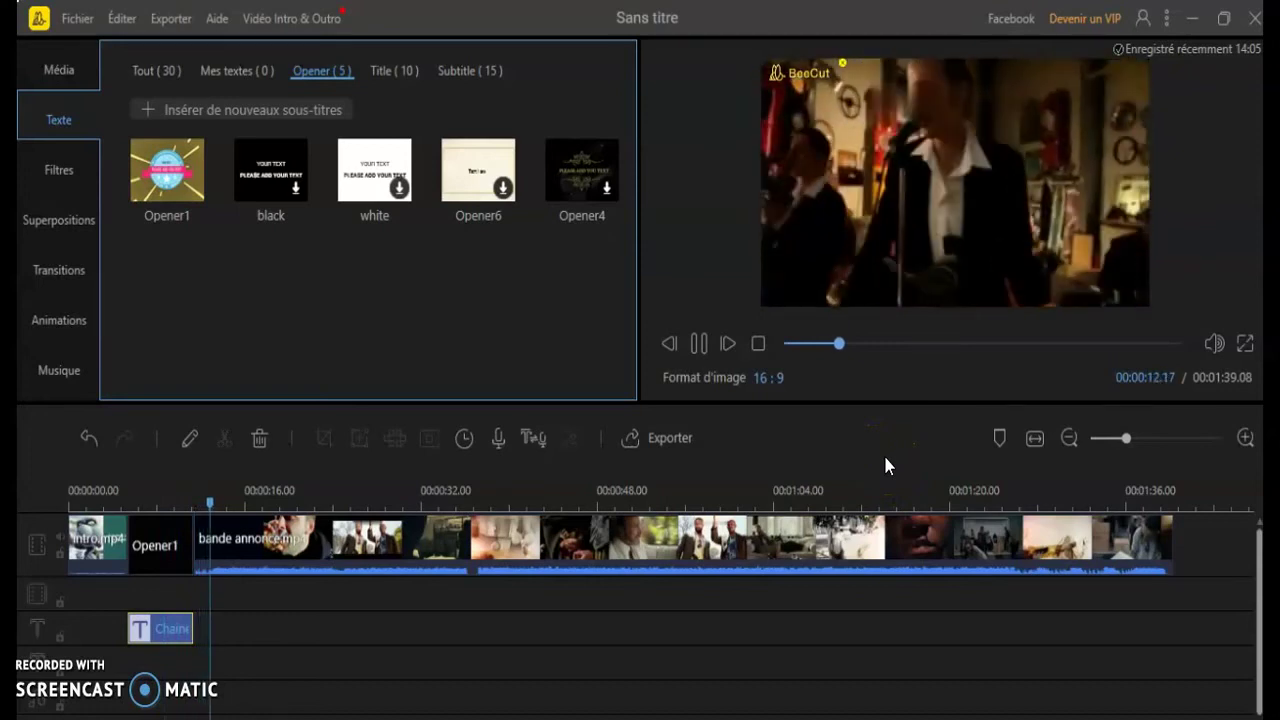
left_click(702, 466)
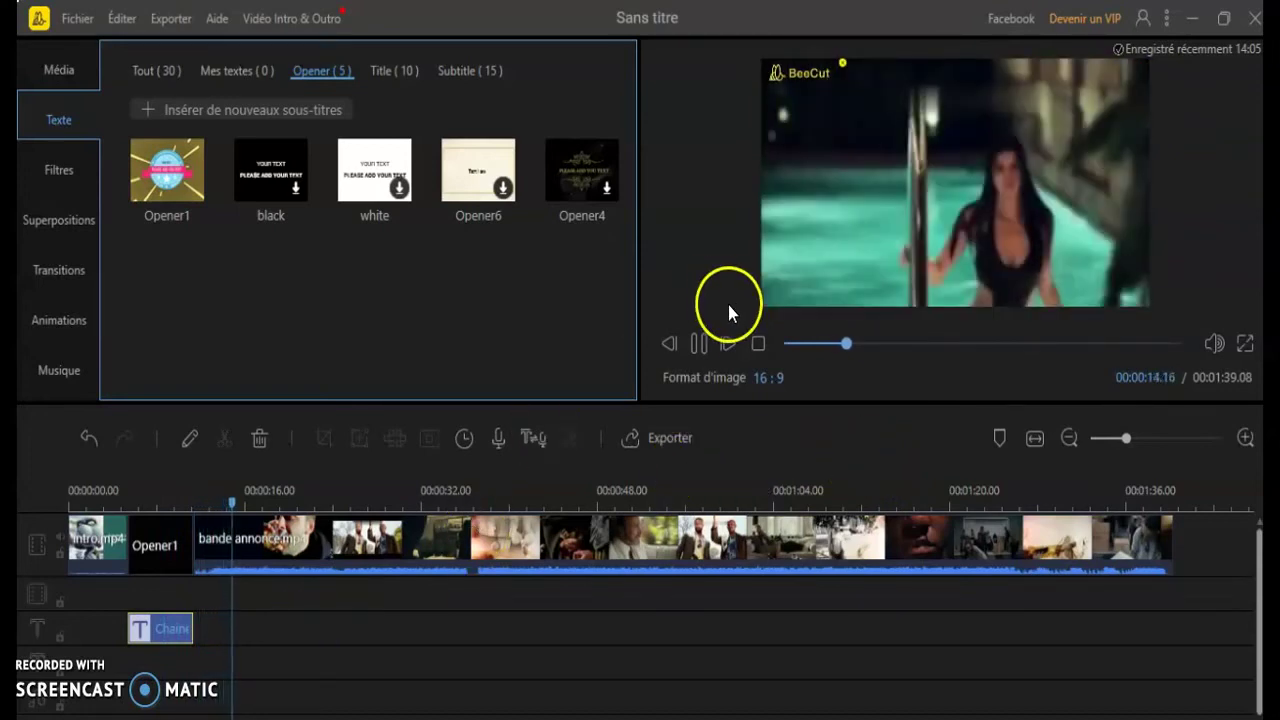
left_click(758, 345)
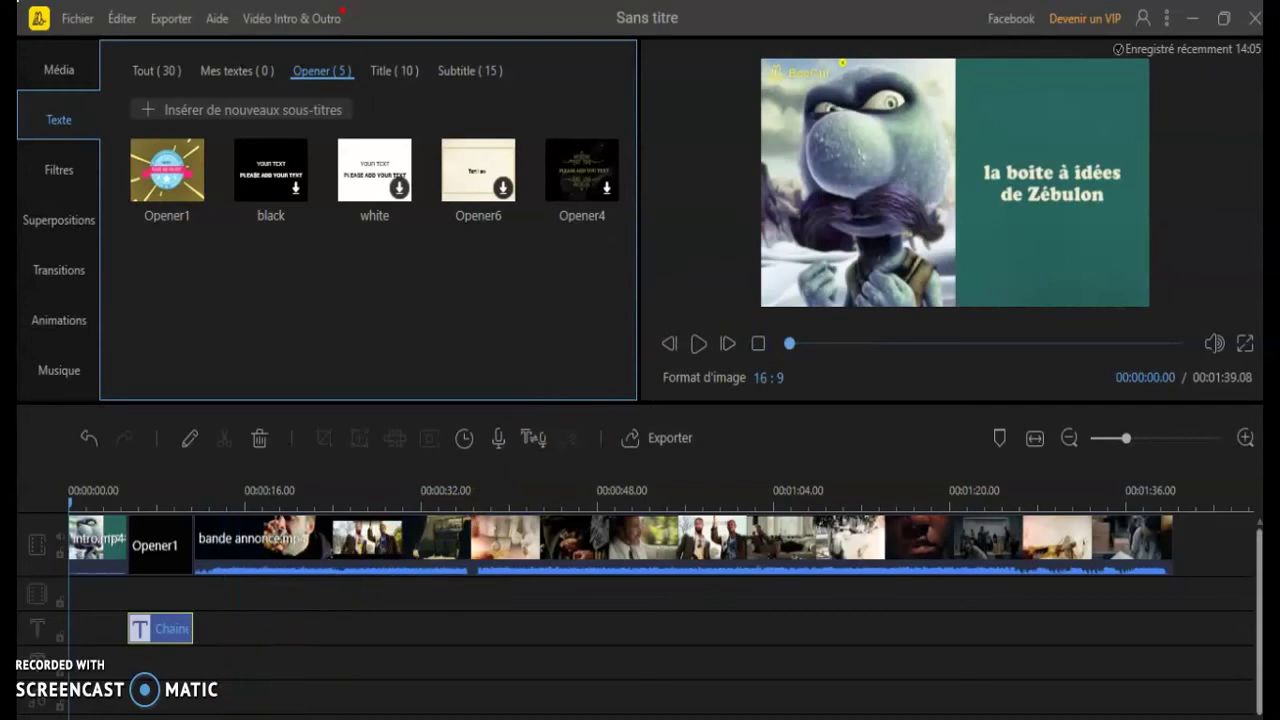
Delete the opener's text clip and the Opener1 clip between the intro and the bande annonce
mouse_move(151, 605)
left_mouse_down()
mouse_move(149, 557)
mouse_move(153, 608)
left_mouse_up()
left_click(160, 627)
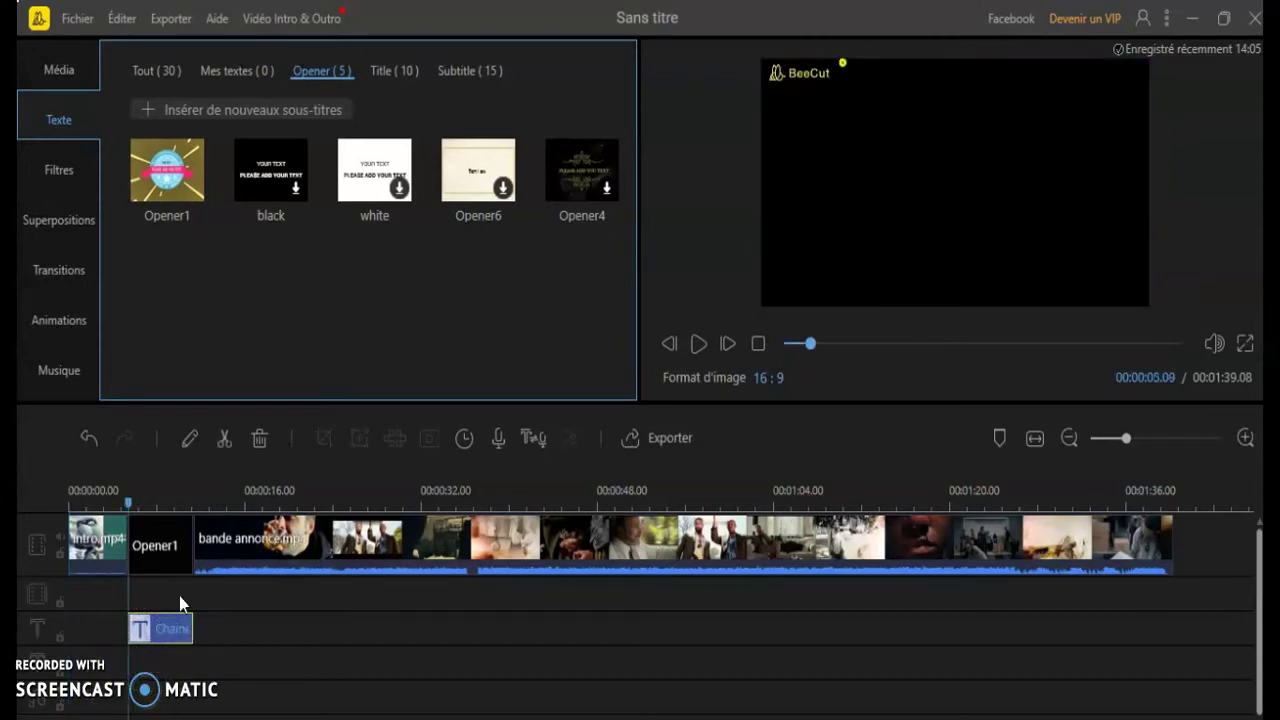
left_click(262, 440)
left_click(171, 537)
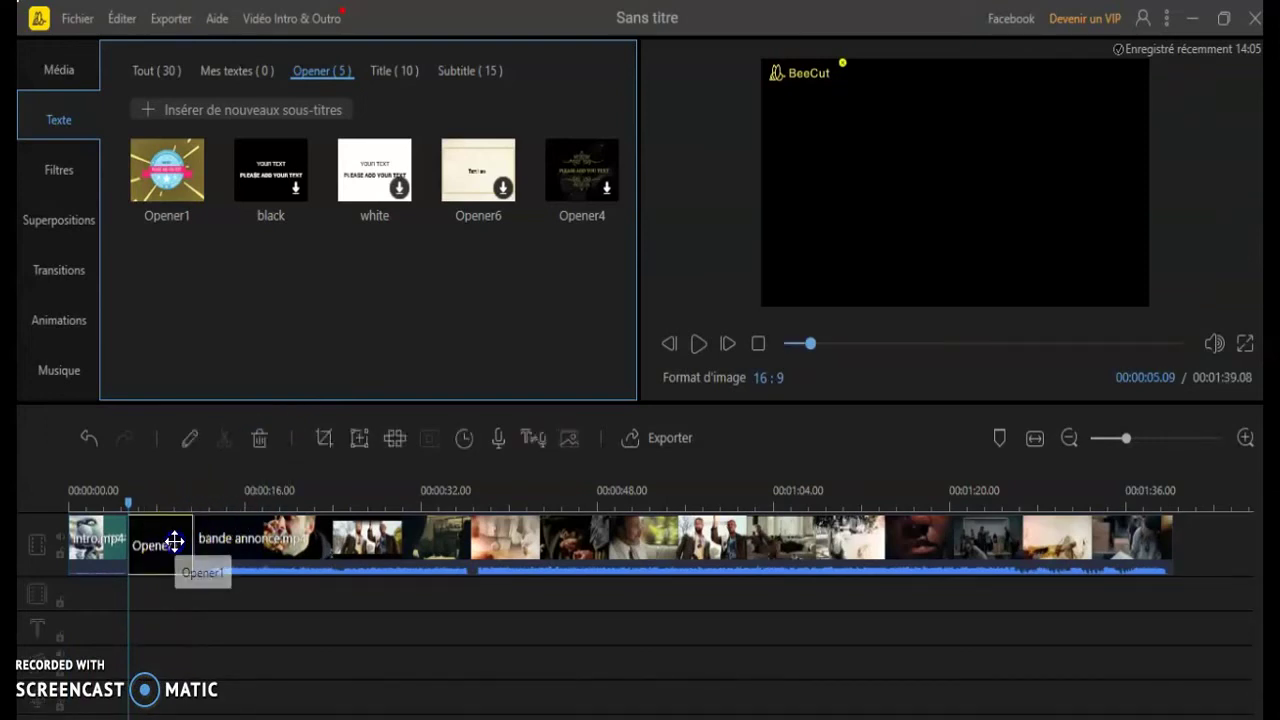
left_click(261, 440)
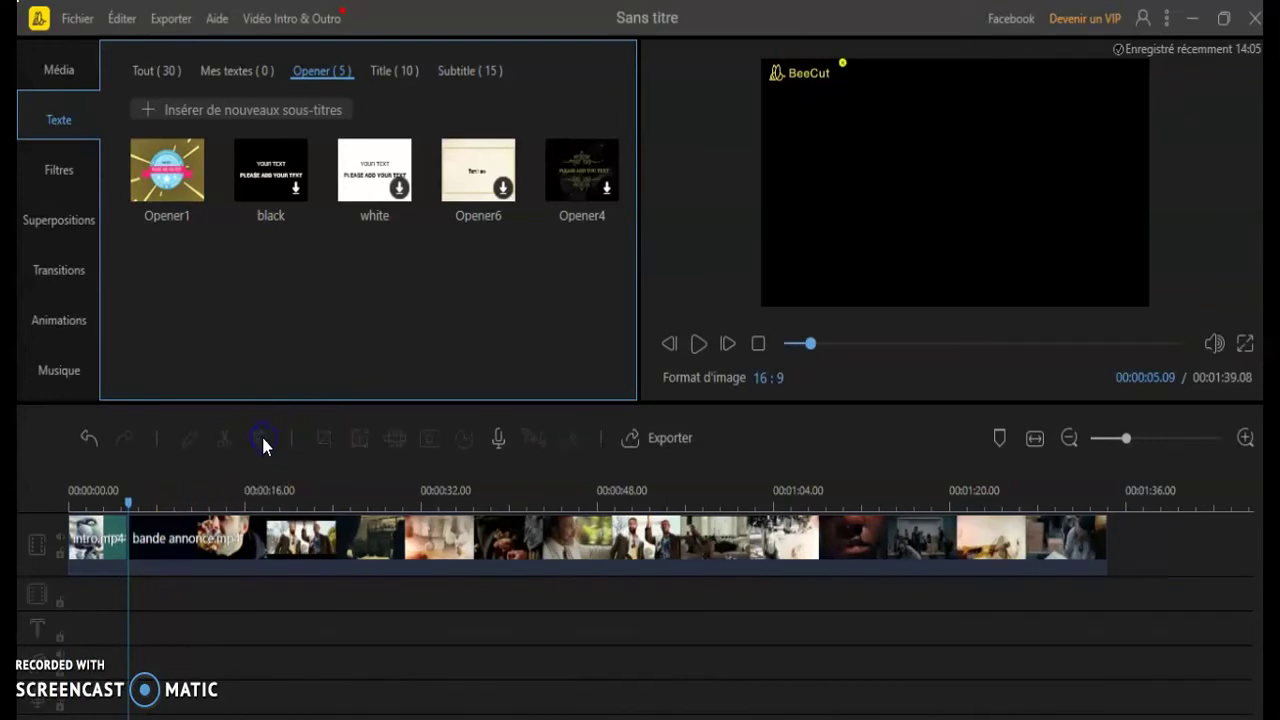
Add the countdown animation with the fiery number 3 to the project
left_click(62, 321)
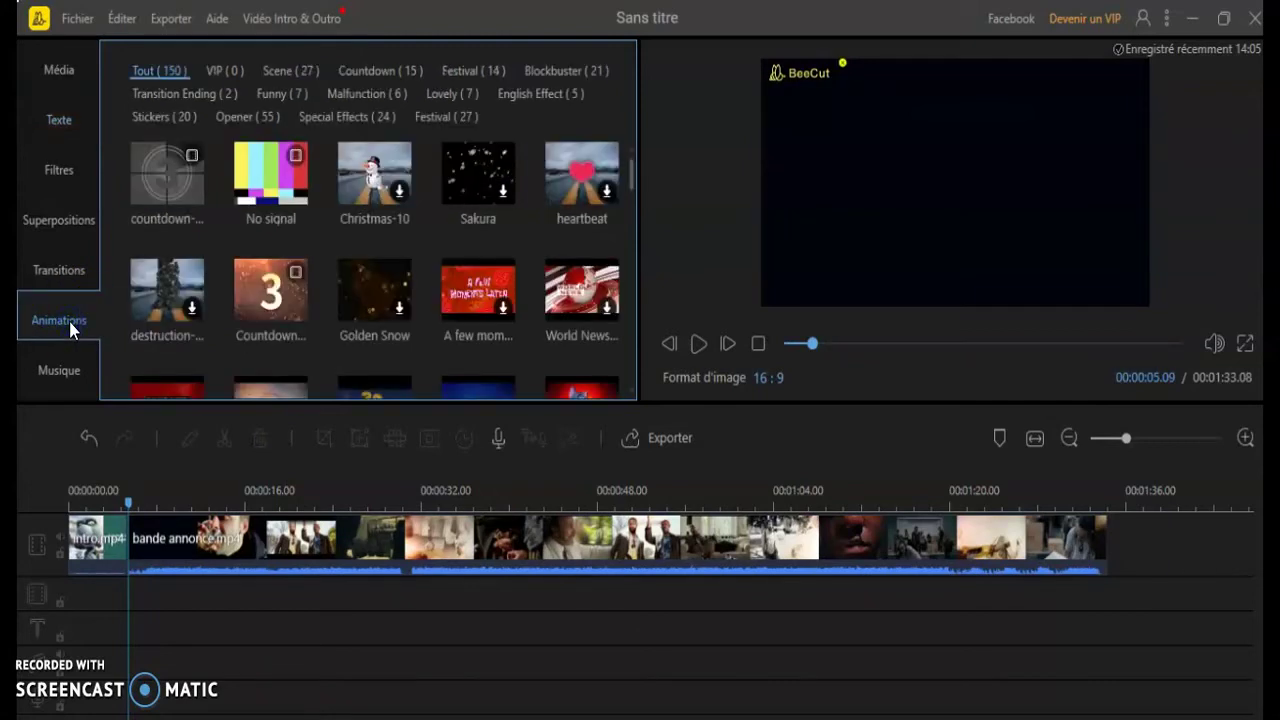
left_click(266, 297)
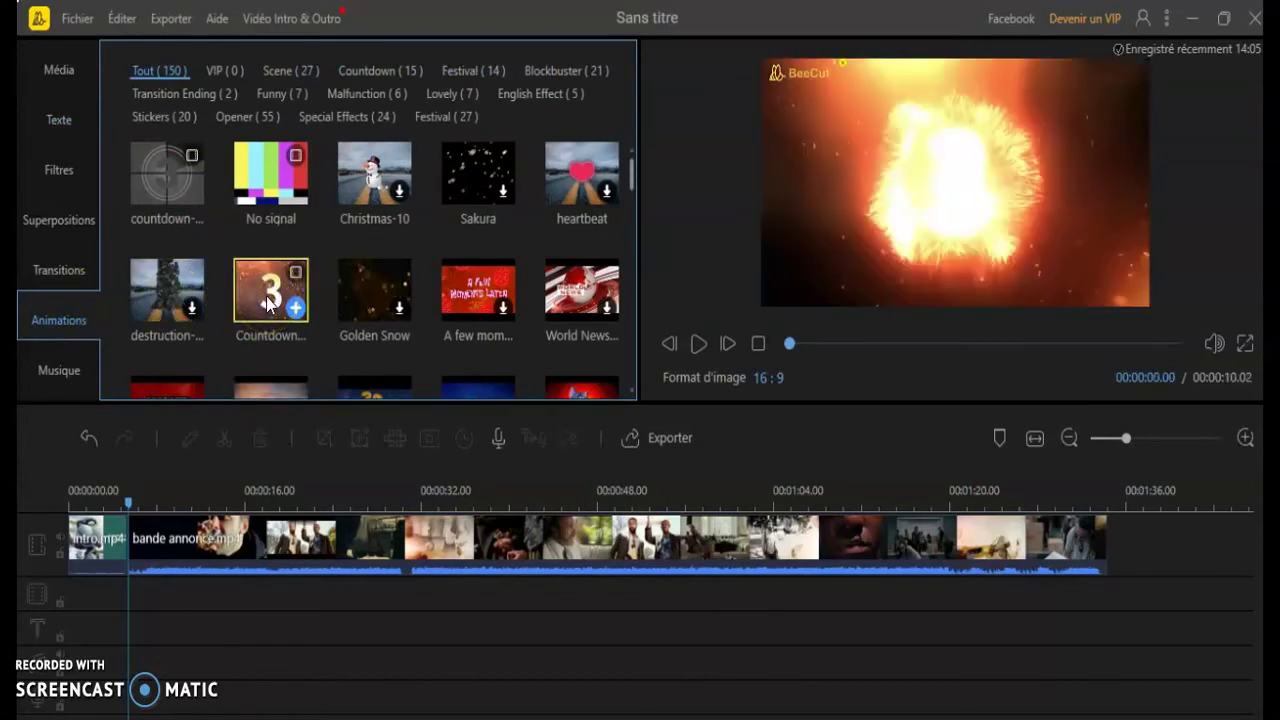
right_click(267, 302)
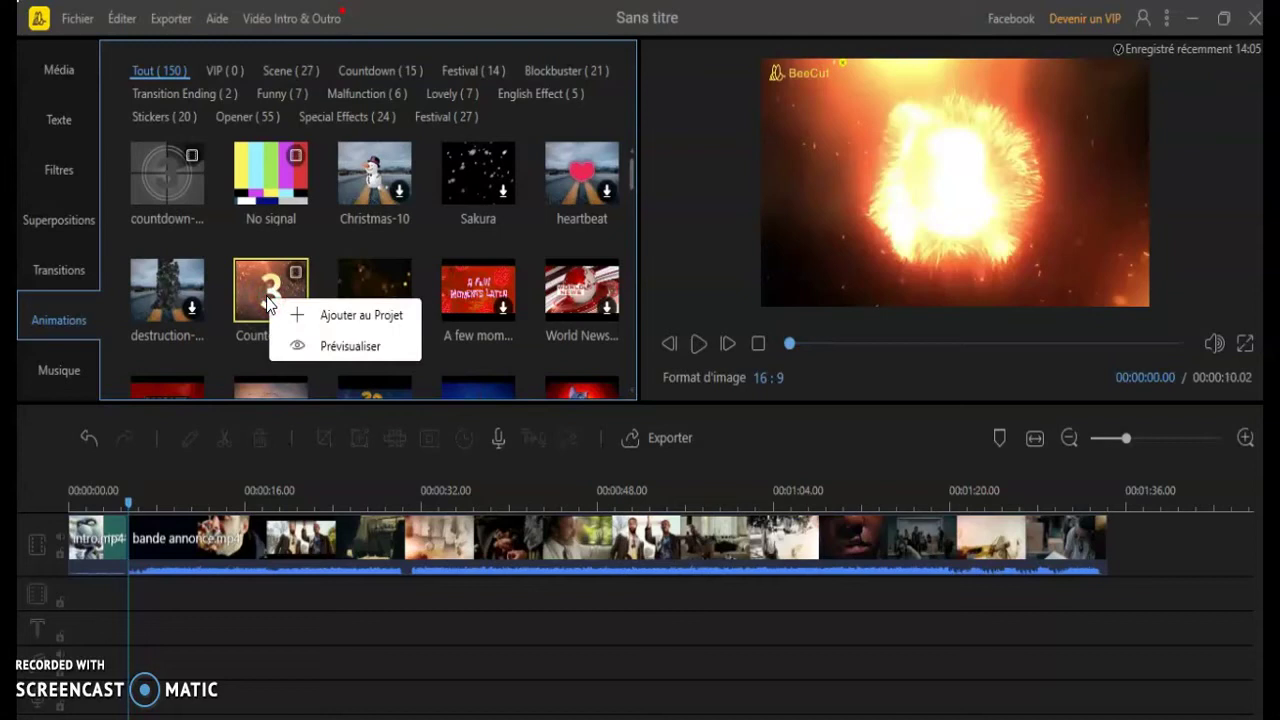
left_click(326, 318)
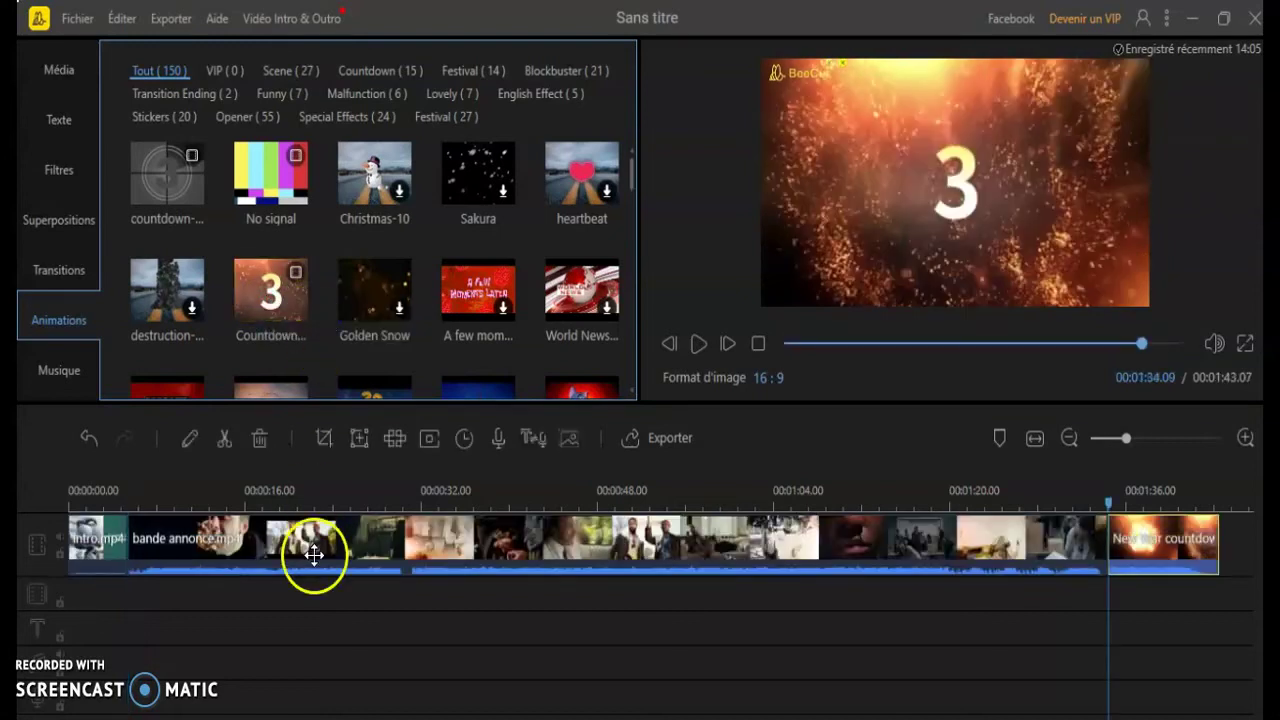
Delete the New Year countdown clip from the end of the video track
left_click(1127, 551)
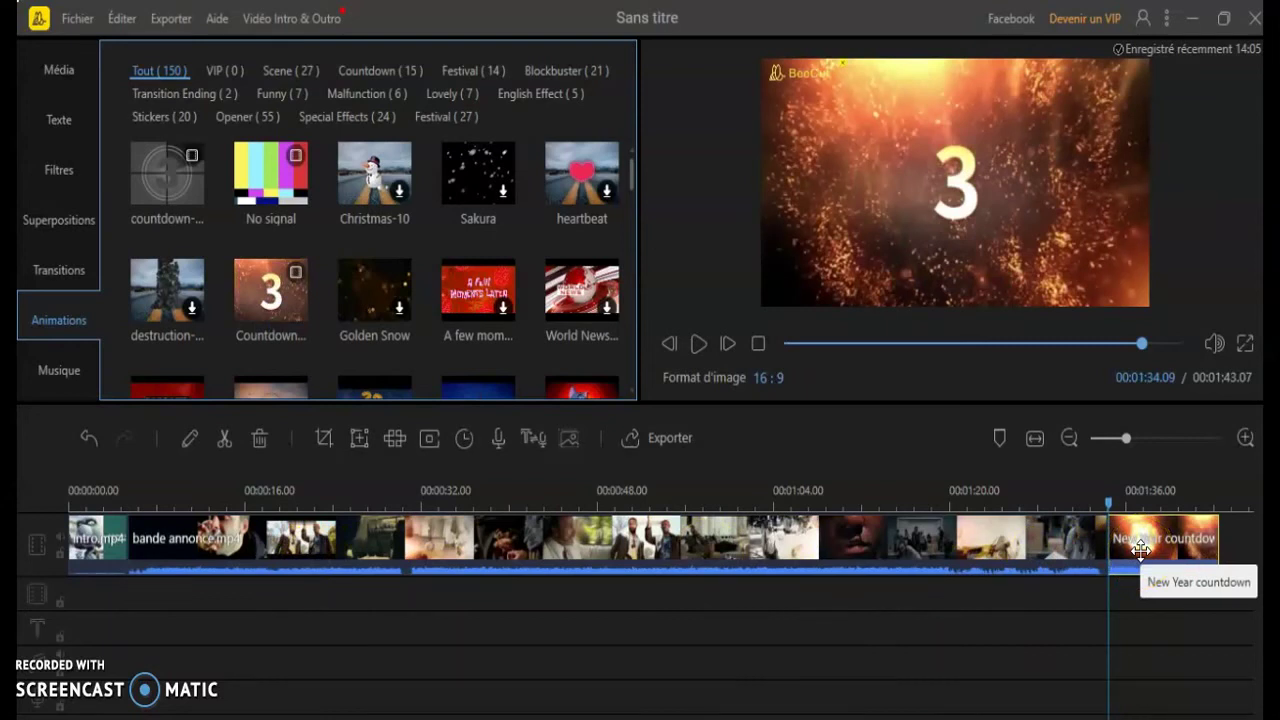
mouse_move(1143, 549)
left_mouse_down()
mouse_move(1057, 560)
mouse_move(1163, 549)
left_mouse_up()
left_click(1165, 551)
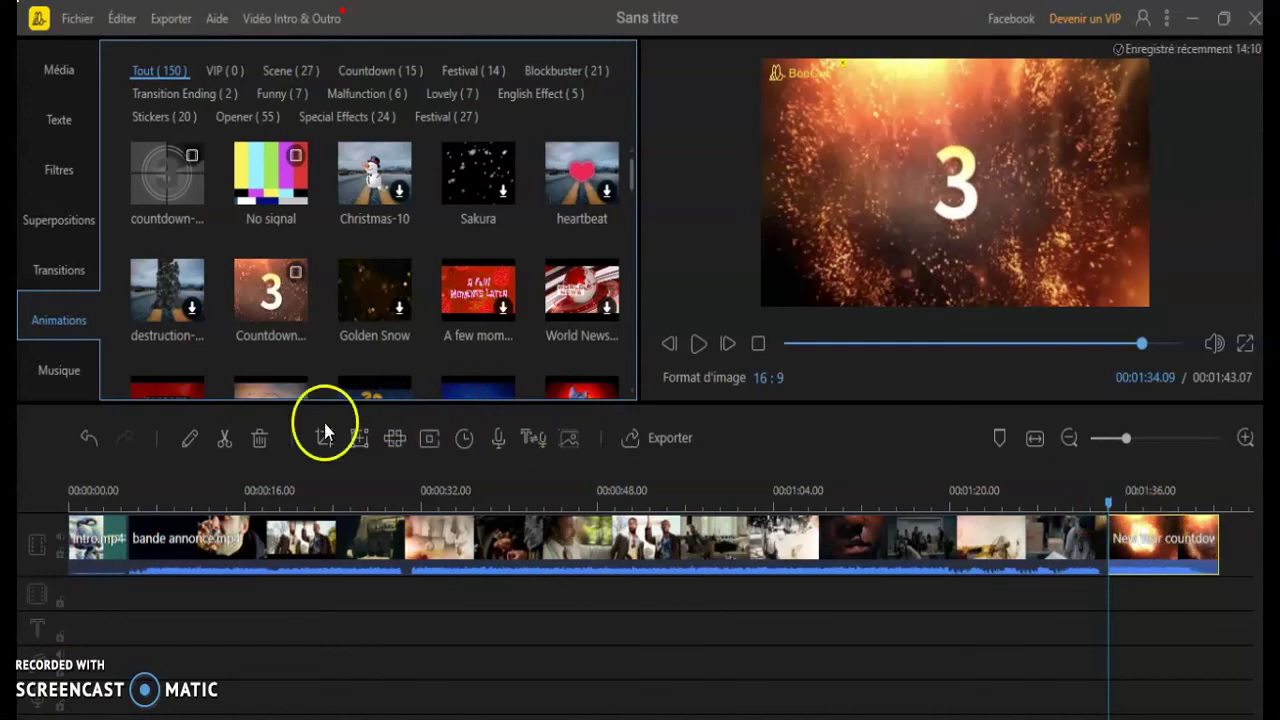
left_click(259, 443)
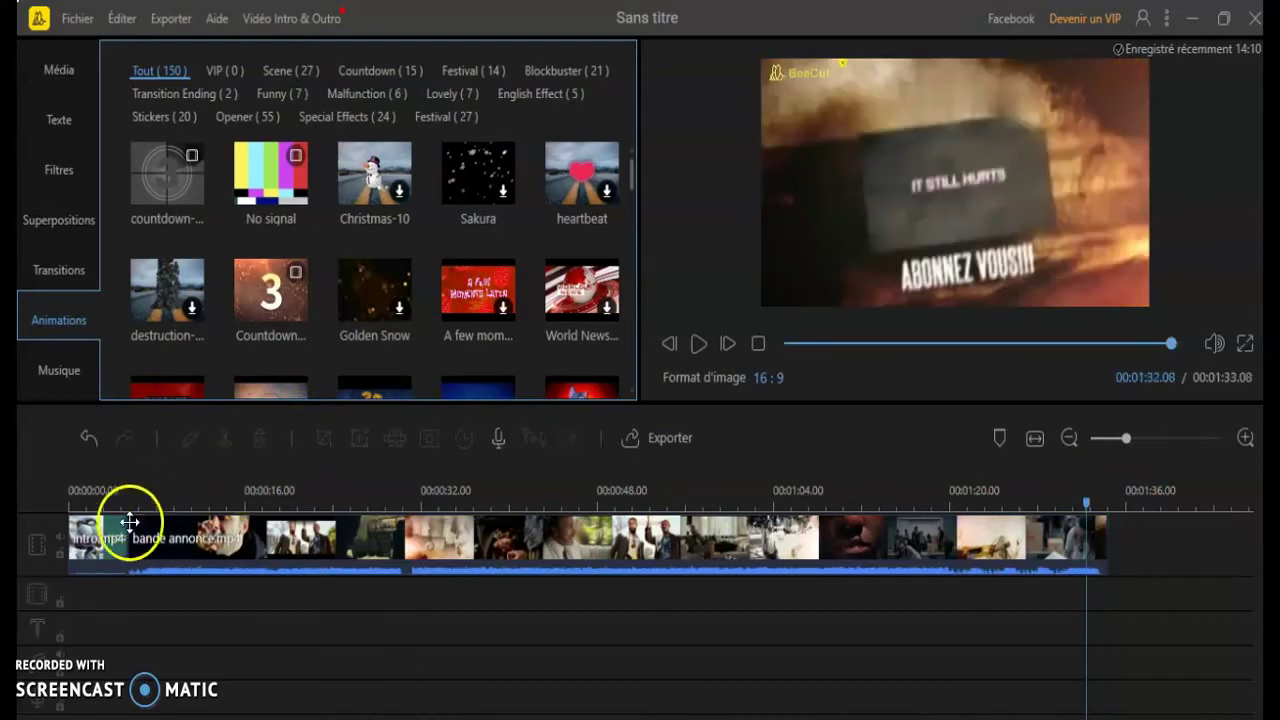
Insert the Countdown-05 animation on the video track between the intro and the bande annonce
left_click(103, 538)
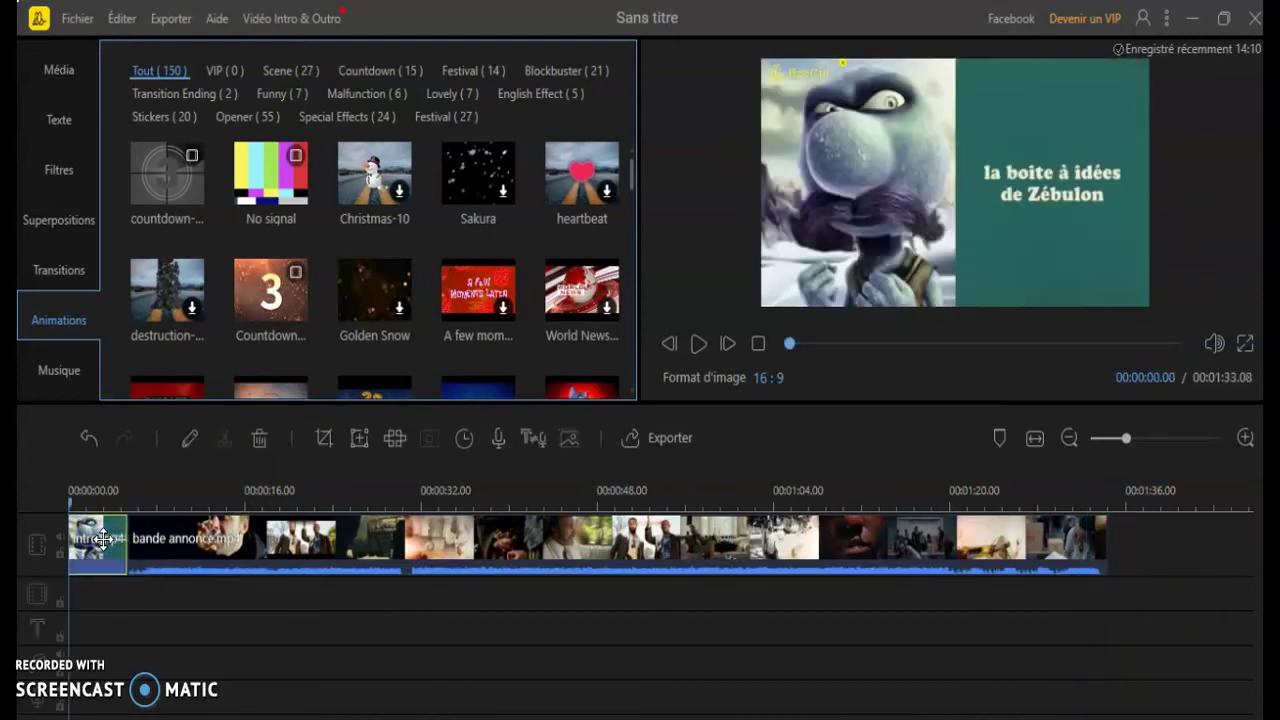
mouse_move(267, 288)
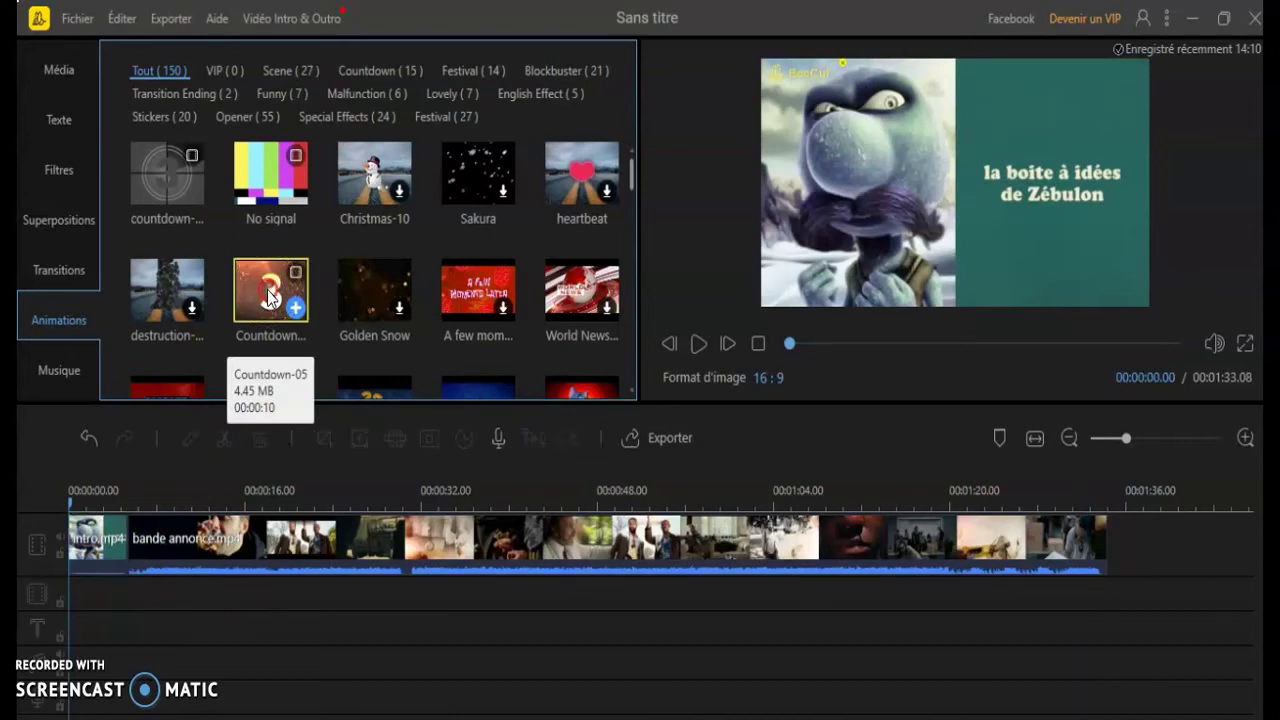
right_click(267, 290)
left_click(323, 312)
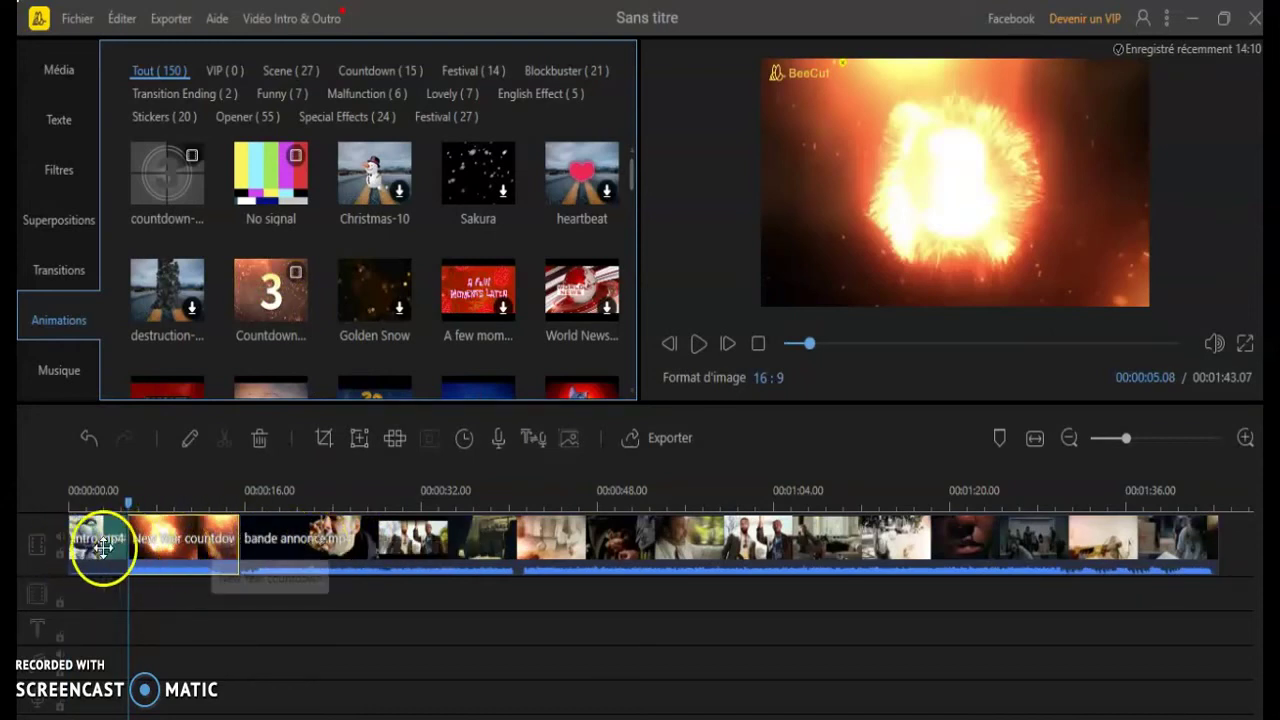
Preview the sequence from the start through the end of the New Year countdown, and stop playback
left_click(787, 342)
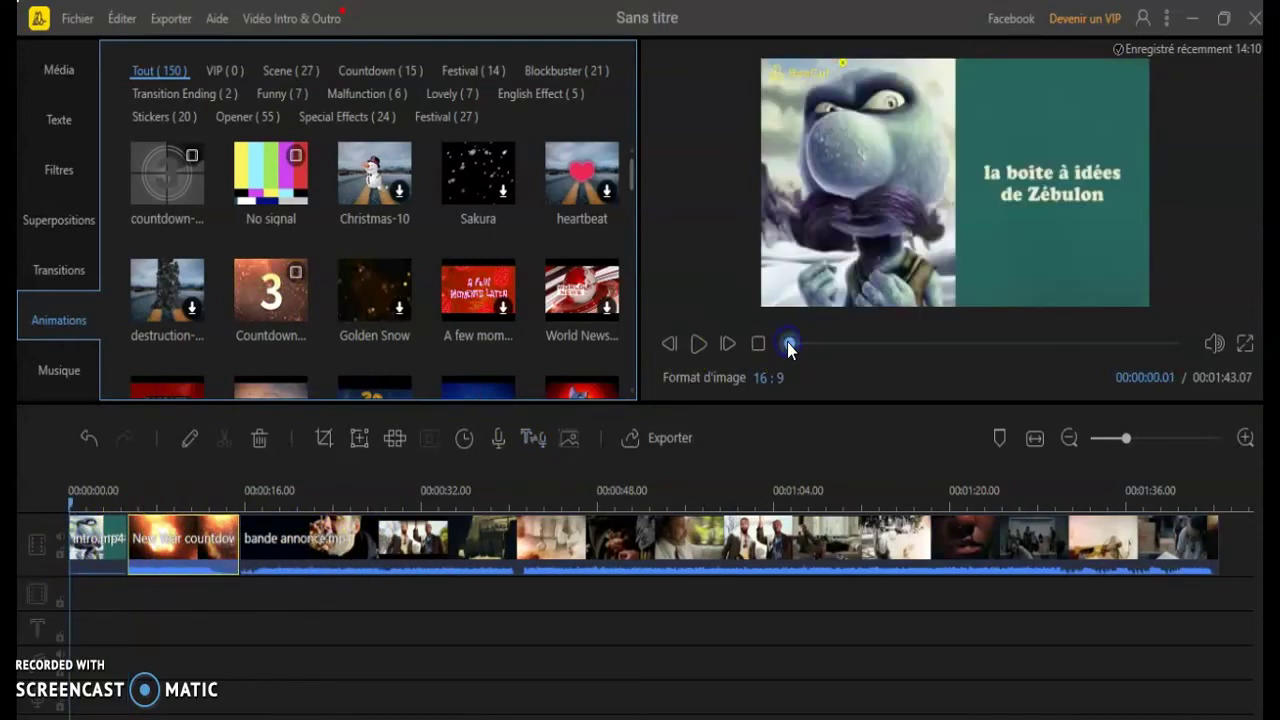
left_click(698, 345)
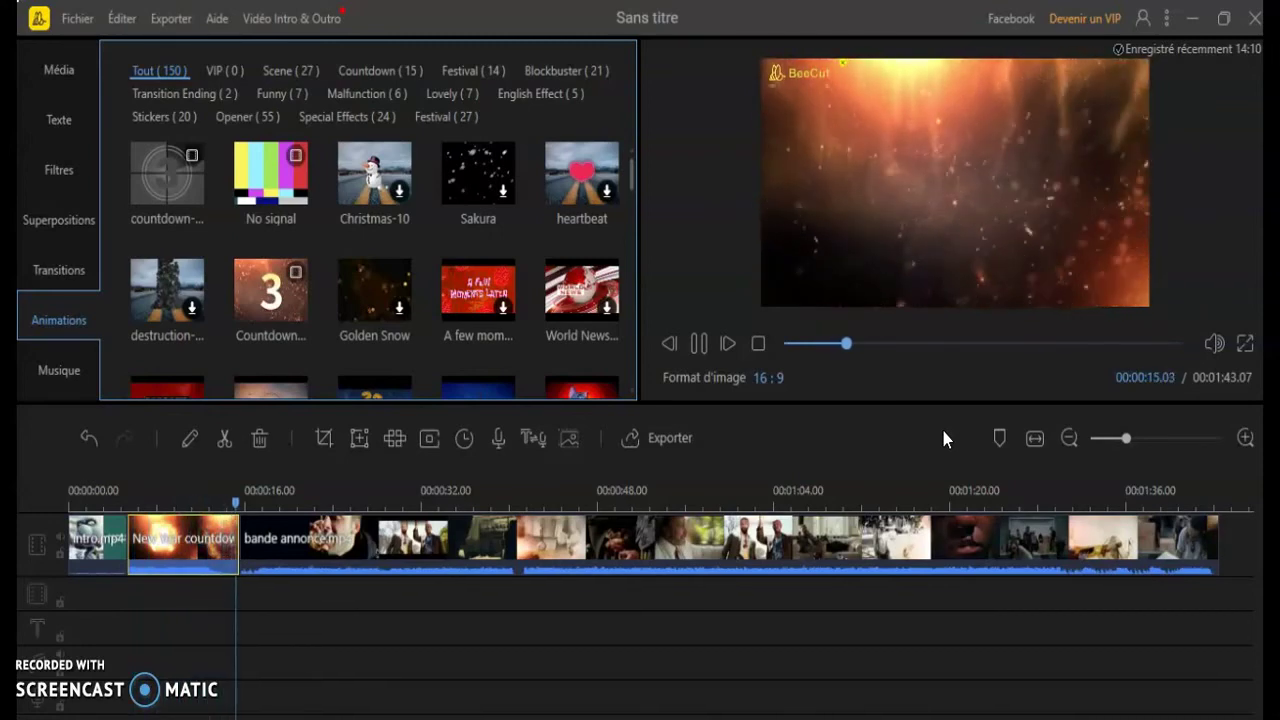
left_click(759, 345)
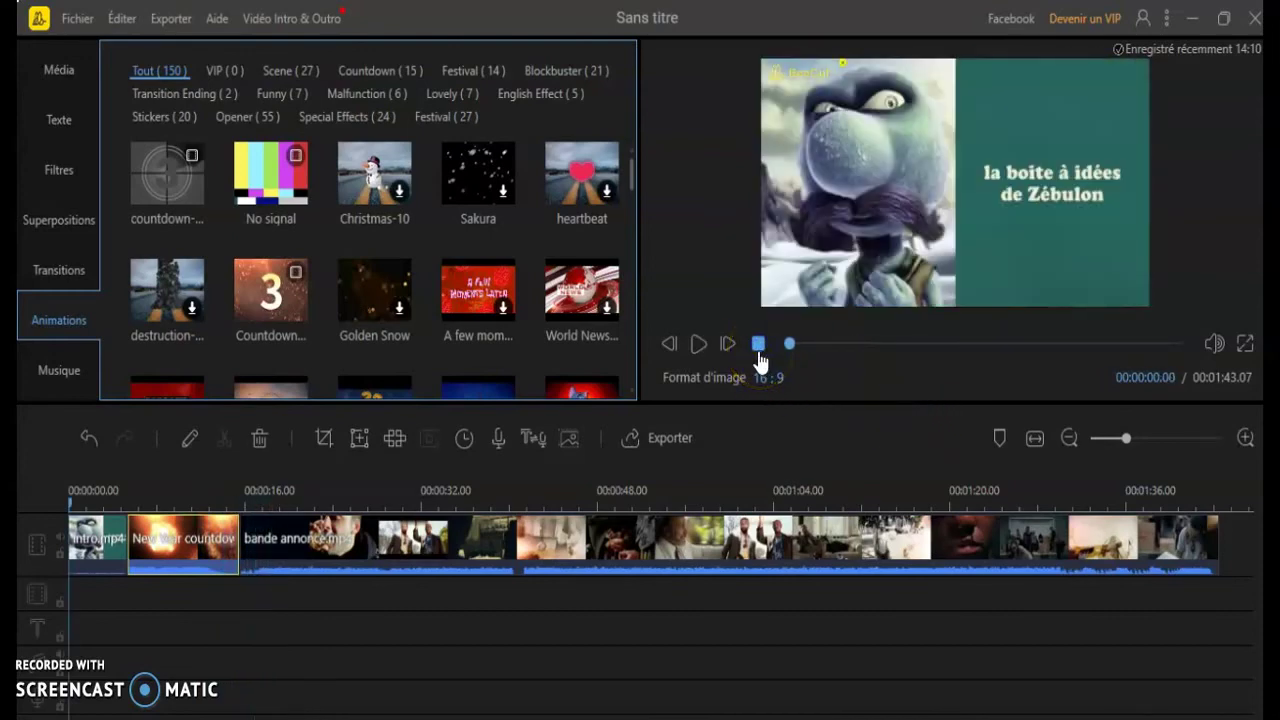
Trim the end of the New Year countdown clip so it finishes at about 14 seconds on the timeline
left_click(216, 540)
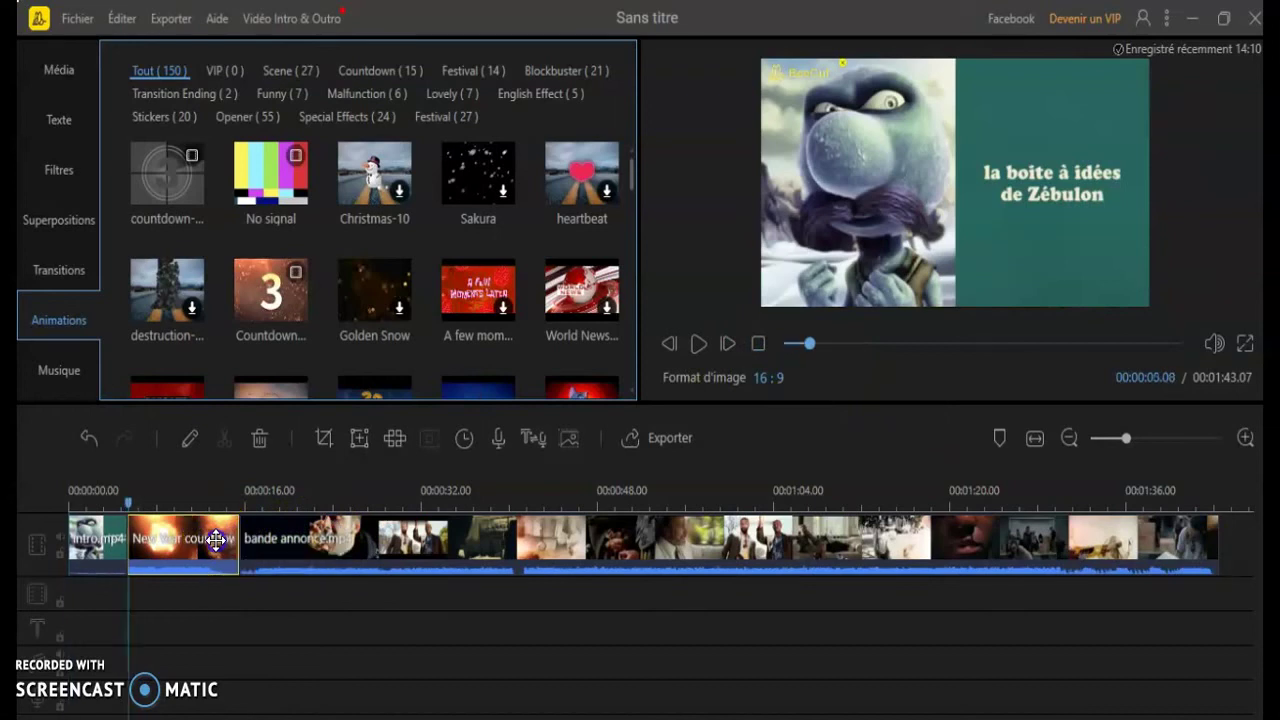
left_click(216, 540)
mouse_move(238, 540)
left_mouse_down()
mouse_move(206, 534)
mouse_move(189, 557)
mouse_move(206, 537)
mouse_move(234, 545)
left_mouse_up()
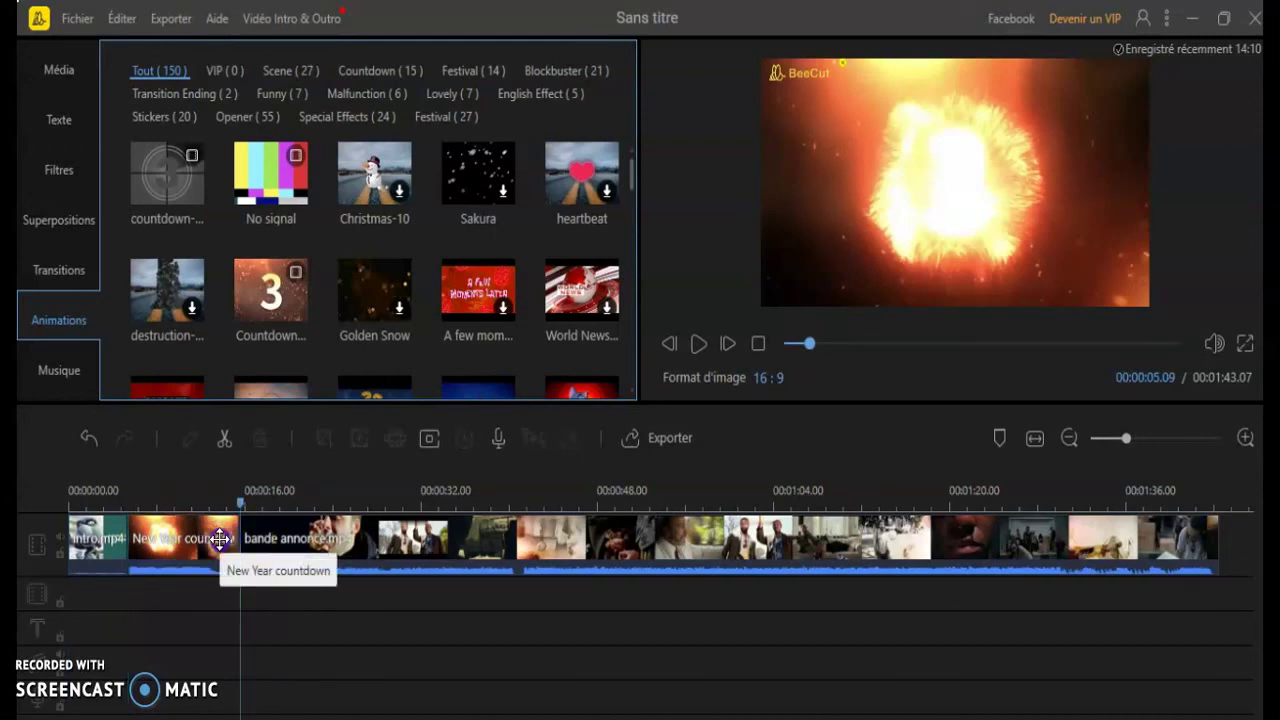
left_click(219, 540)
left_click_drag(234, 540, 225, 540)
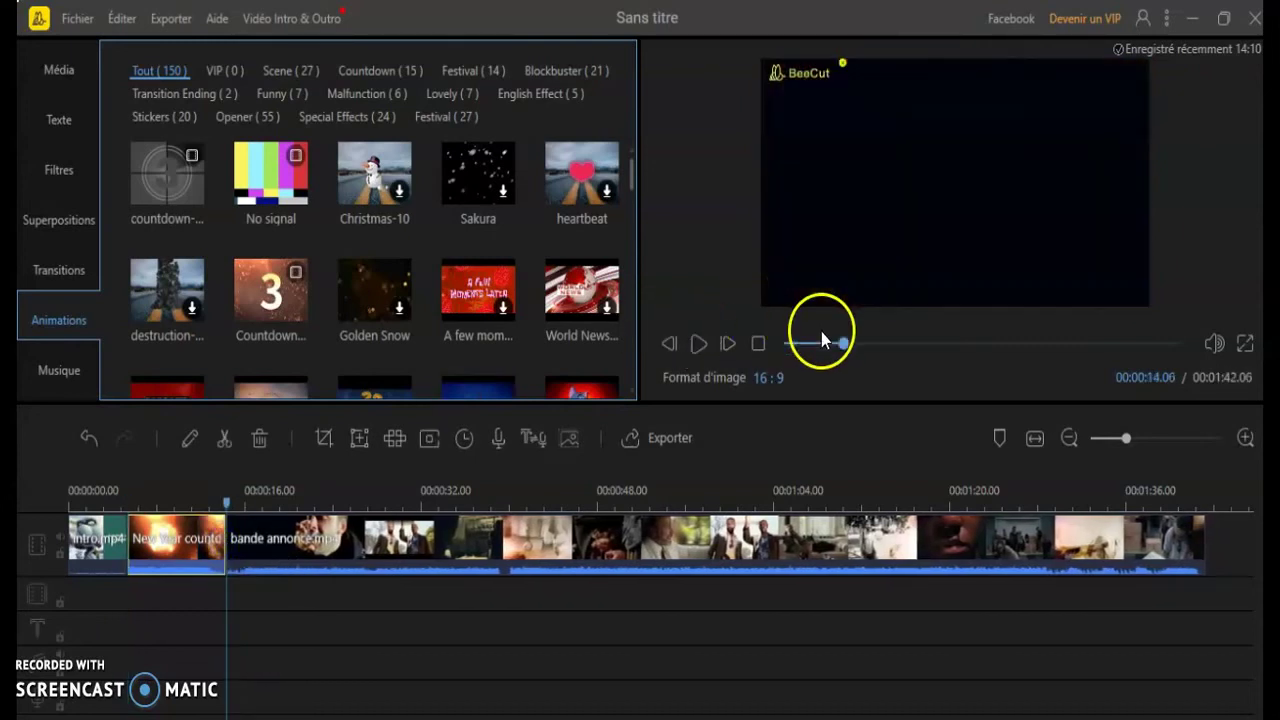
Play the sequence from the start to check the trimmed countdown's transition into the bande annonce, and stop playback
left_click(787, 342)
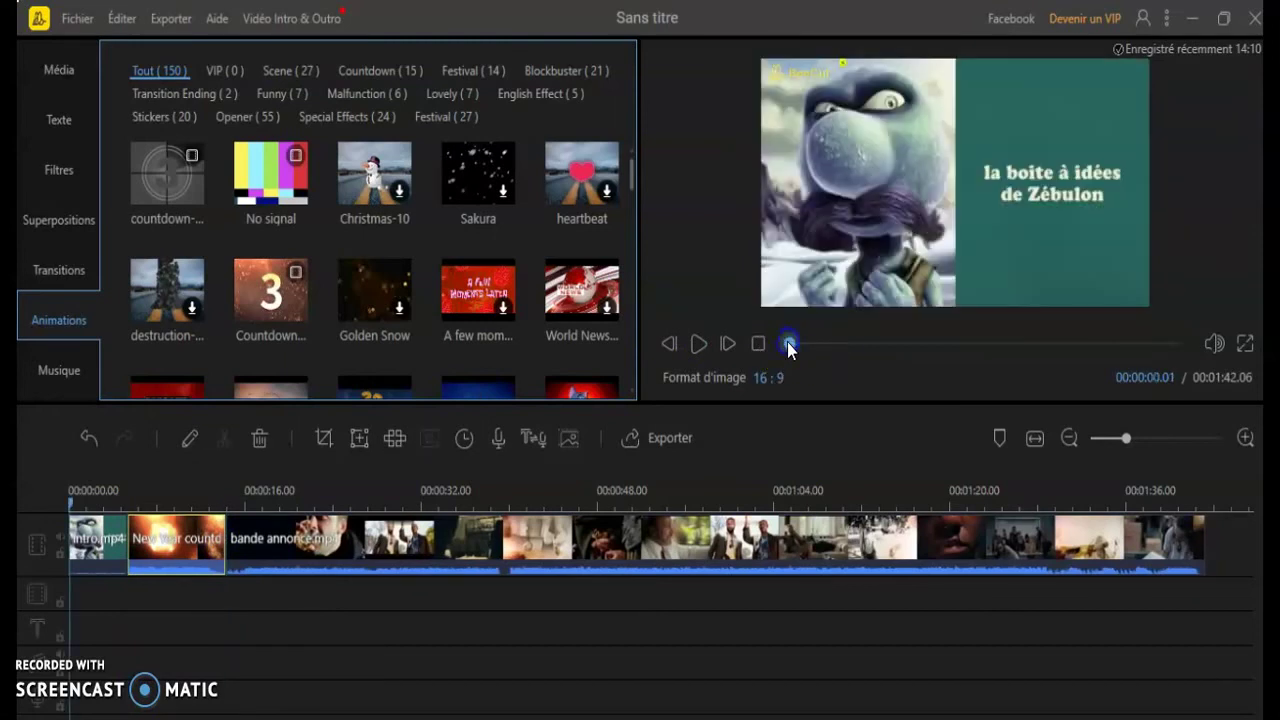
left_click(698, 345)
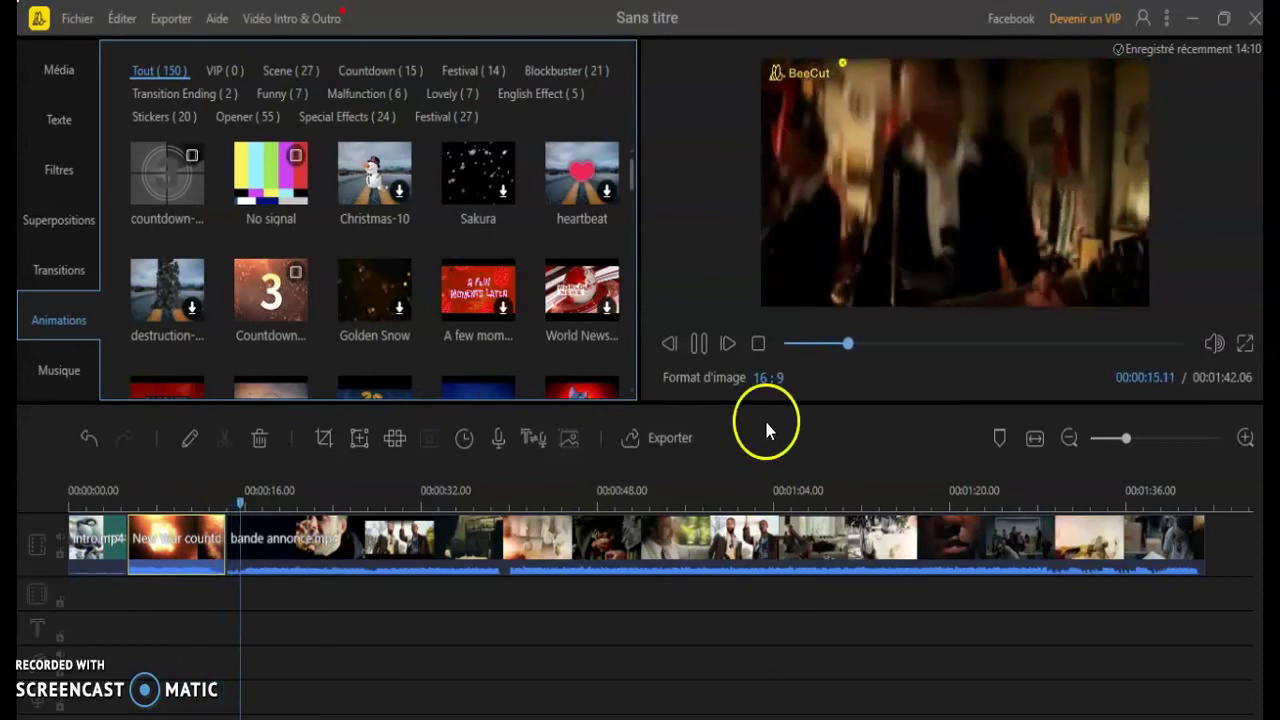
left_click(758, 343)
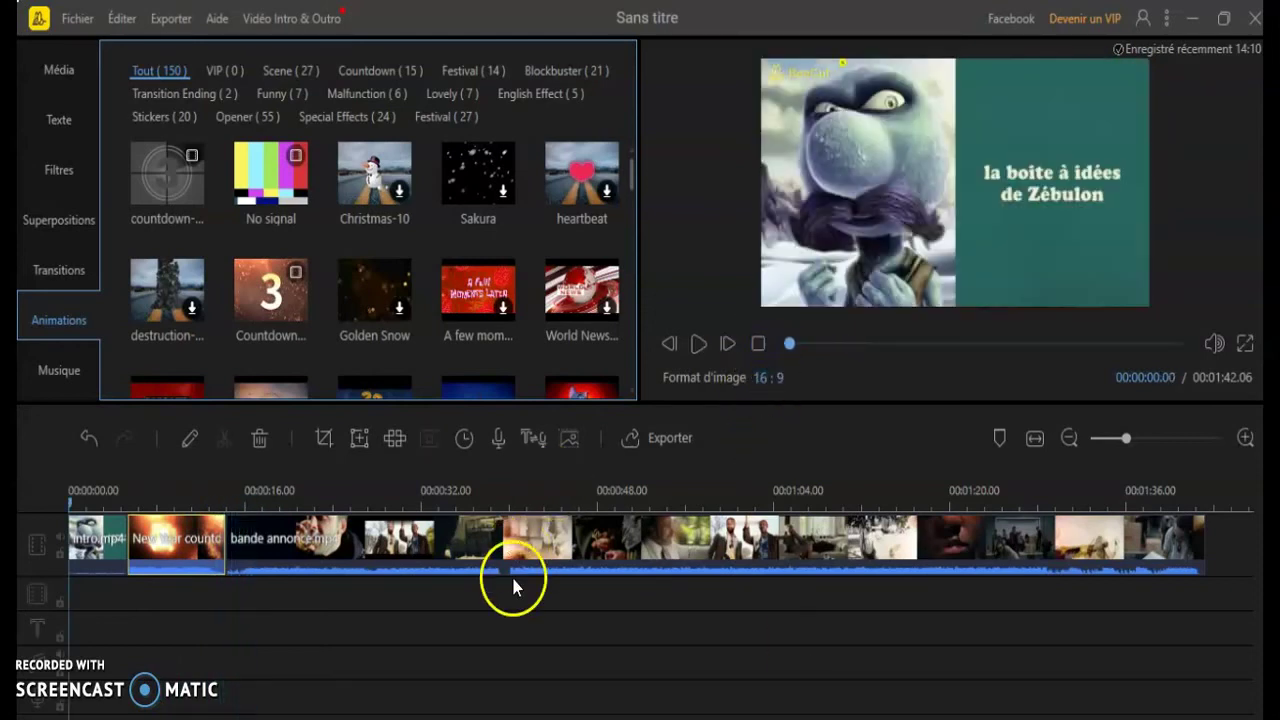